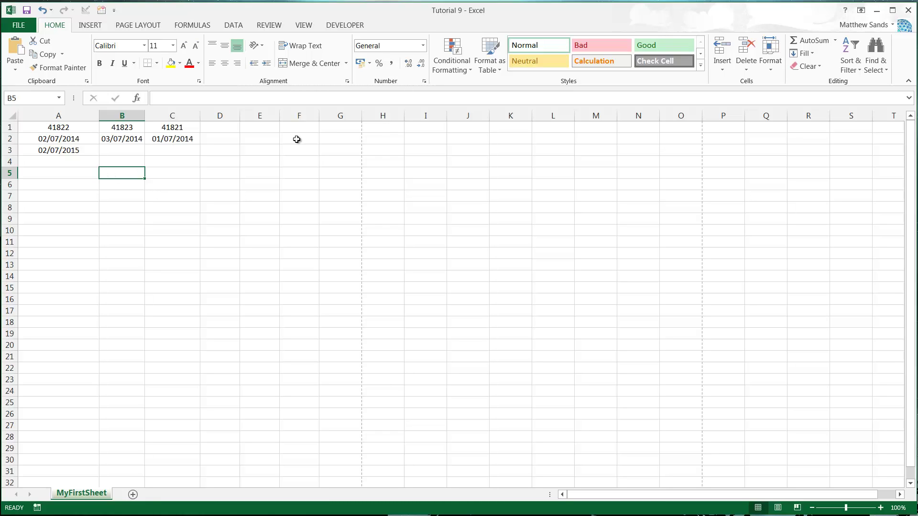
Open the Insert Function browser and filter the category to Date & Time.
{"action": "left_click", "coordinate": [834, 40]}
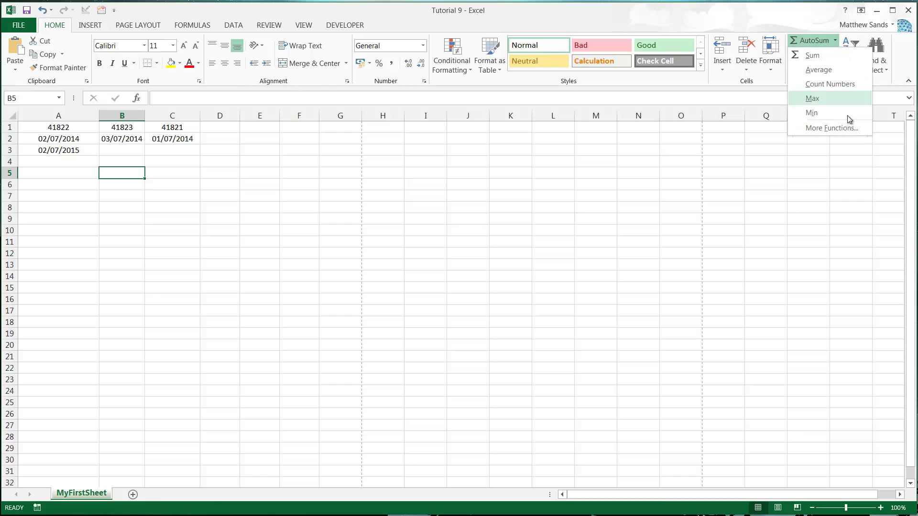
{"action": "left_click", "coordinate": [842, 125]}
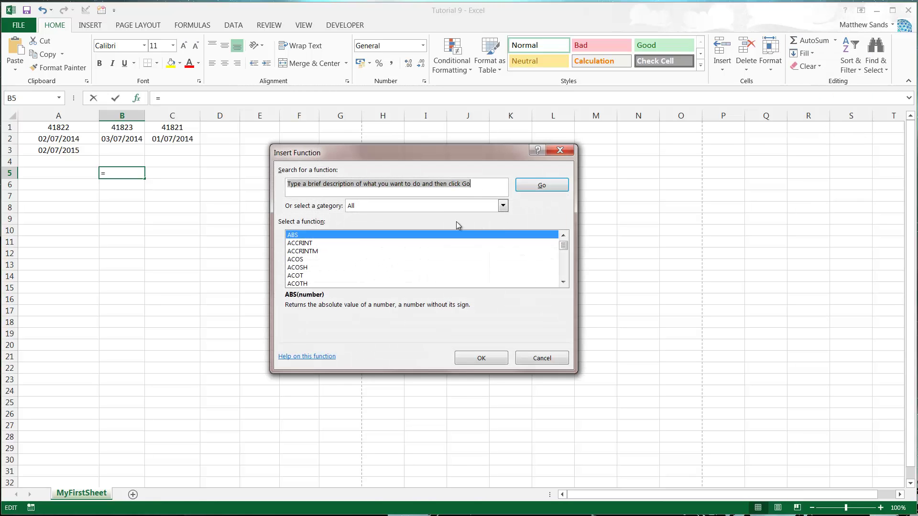
{"action": "left_click", "coordinate": [410, 205]}
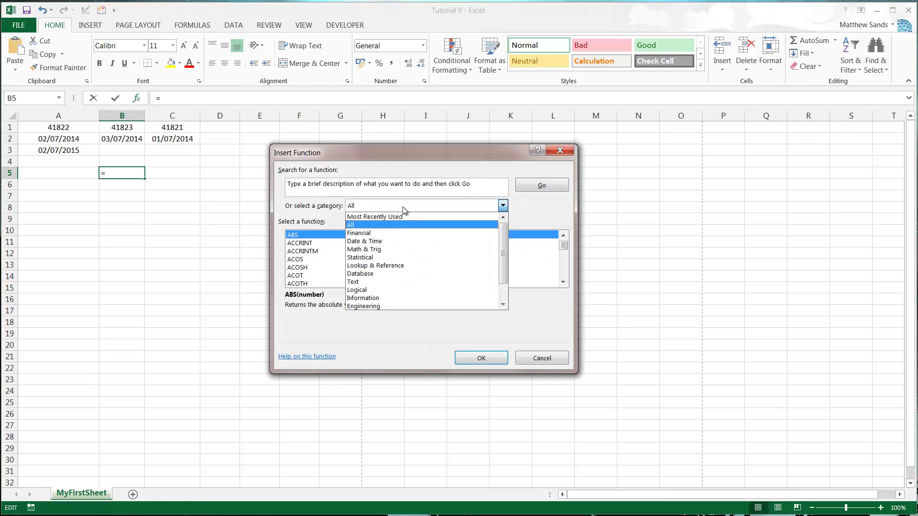
{"action": "left_click", "coordinate": [372, 241]}
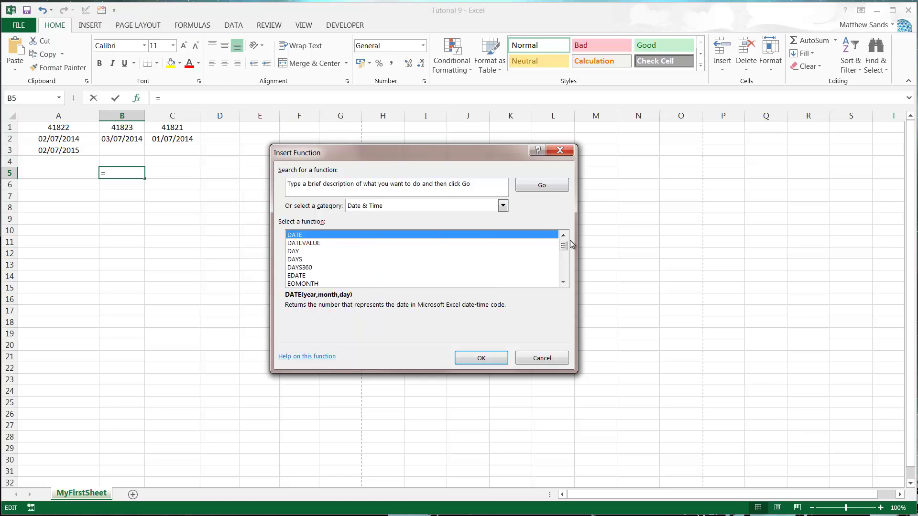
{"action": "mouse_move", "coordinate": [563, 246]}
{"action": "left_mouse_down"}
{"action": "mouse_move", "coordinate": [566, 277]}
{"action": "mouse_move", "coordinate": [563, 244]}
{"action": "left_mouse_up"}
Read the EDATE, DAYS, DAY and MONTH descriptions, then select NETWORKDAYS.
{"action": "left_click", "coordinate": [342, 276]}
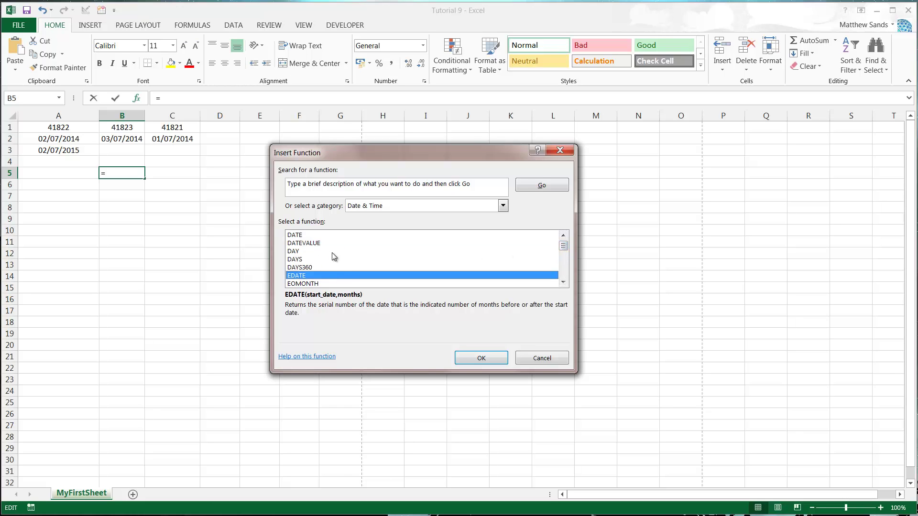
{"action": "left_click", "coordinate": [327, 260]}
{"action": "left_click", "coordinate": [332, 251]}
{"action": "scroll", "coordinate": [336, 249], "scroll_direction": "down", "scroll_amount": 2}
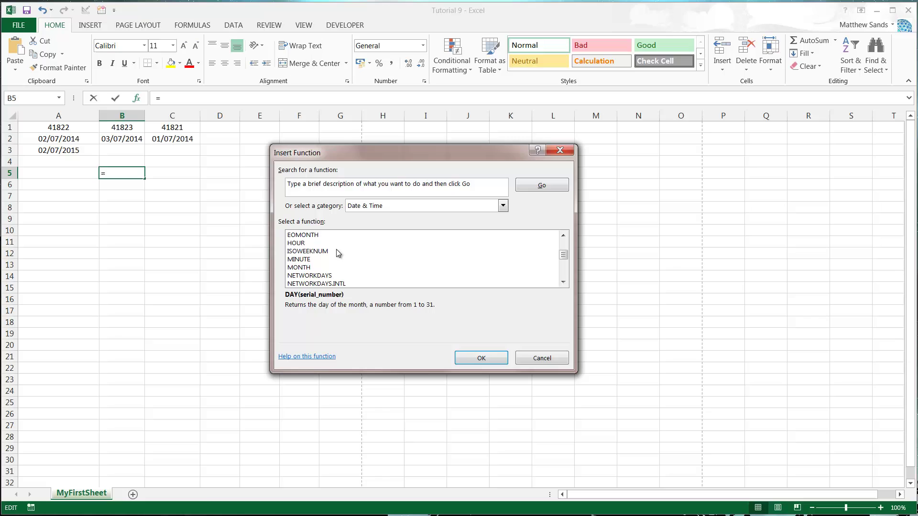
{"action": "left_click", "coordinate": [330, 267]}
{"action": "scroll", "coordinate": [334, 267], "scroll_direction": "down", "scroll_amount": 2}
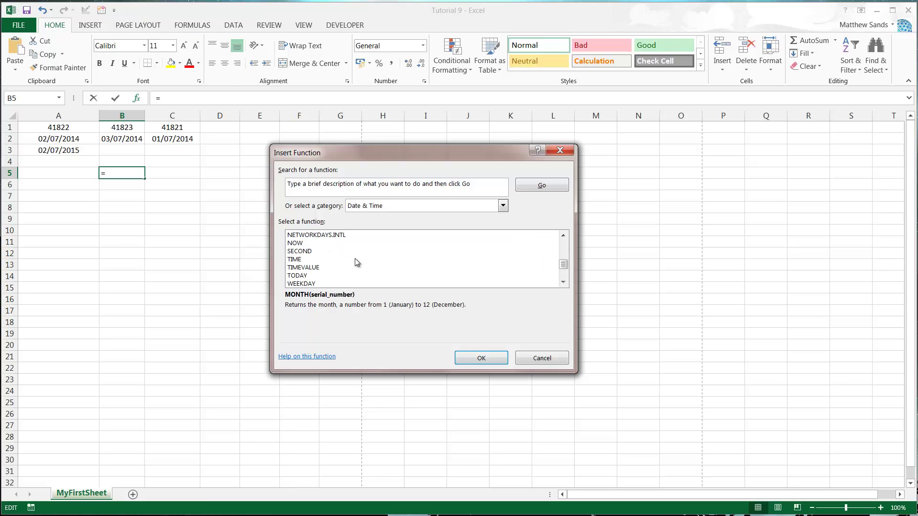
{"action": "scroll", "coordinate": [362, 263], "scroll_direction": "up", "scroll_amount": 1}
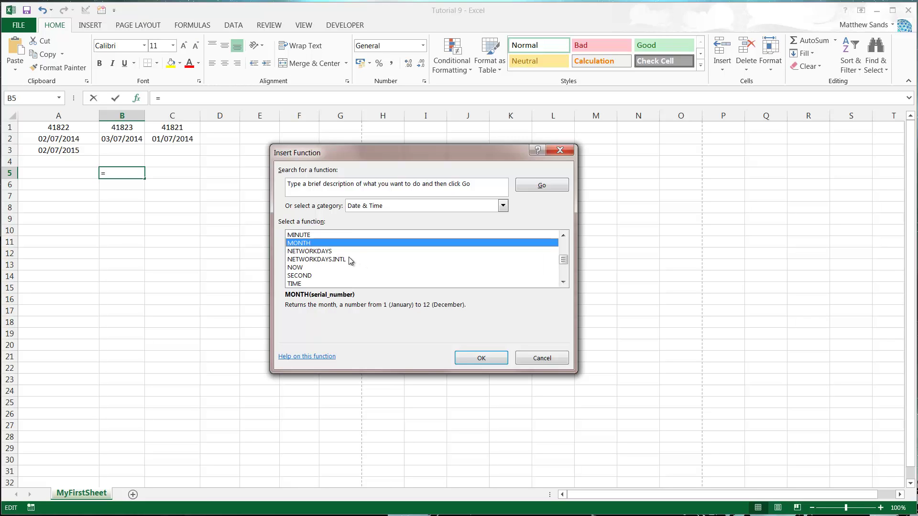
{"action": "left_click", "coordinate": [343, 252]}
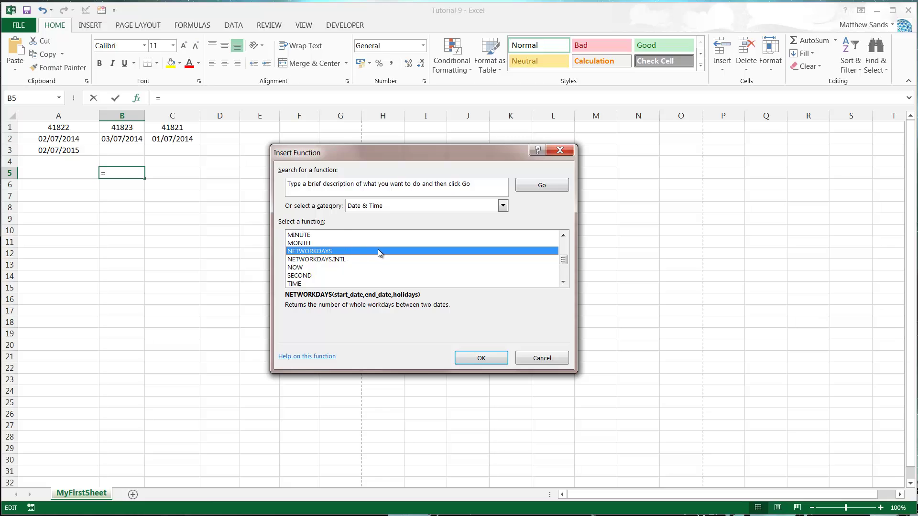
{"action": "scroll", "coordinate": [378, 251], "scroll_direction": "down", "scroll_amount": 3}
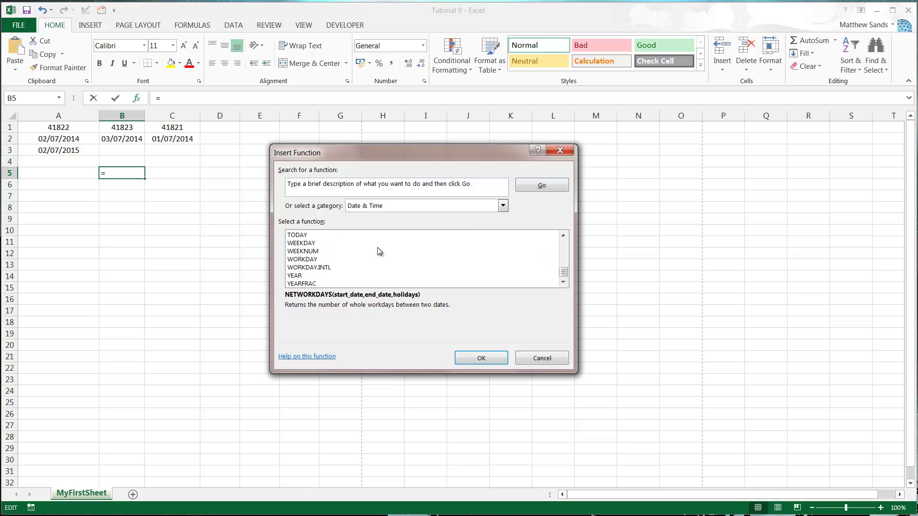
{"action": "scroll", "coordinate": [374, 249], "scroll_direction": "up", "scroll_amount": 6}
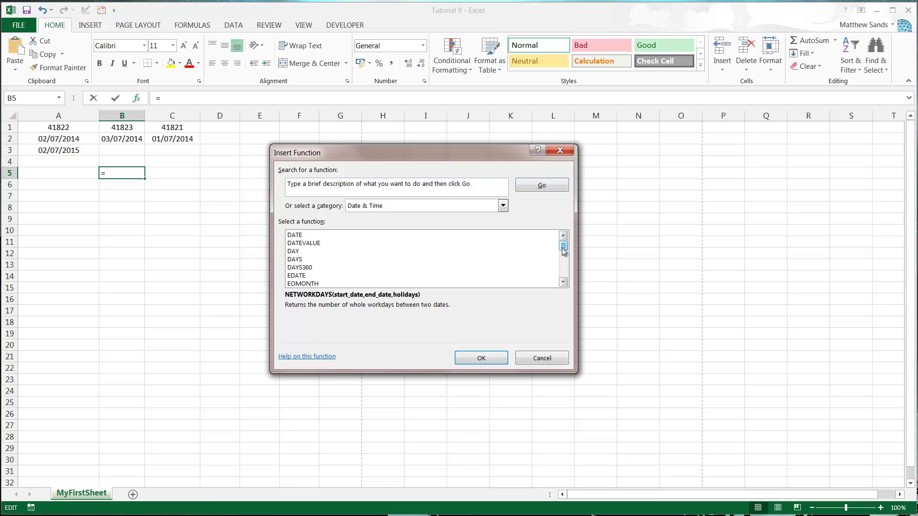
Switch the function category back to All.
{"action": "left_click", "coordinate": [457, 206]}
{"action": "left_click", "coordinate": [401, 224]}
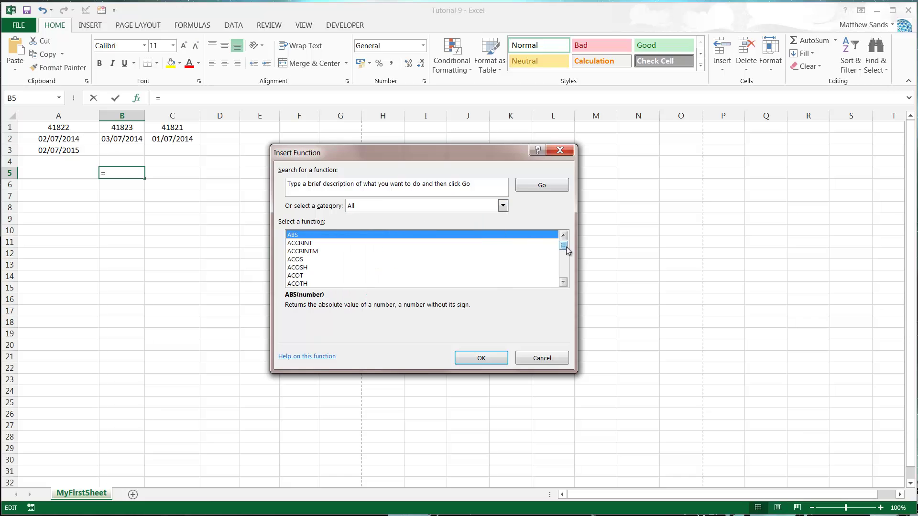
{"action": "mouse_move", "coordinate": [566, 249]}
{"action": "left_mouse_down"}
{"action": "mouse_move", "coordinate": [567, 286]}
{"action": "mouse_move", "coordinate": [565, 245]}
{"action": "left_mouse_up"}
Read the ACOT, ACOSH and ACCRINTM descriptions, then cancel without inserting a function.
{"action": "left_click", "coordinate": [362, 275]}
{"action": "left_click", "coordinate": [361, 268]}
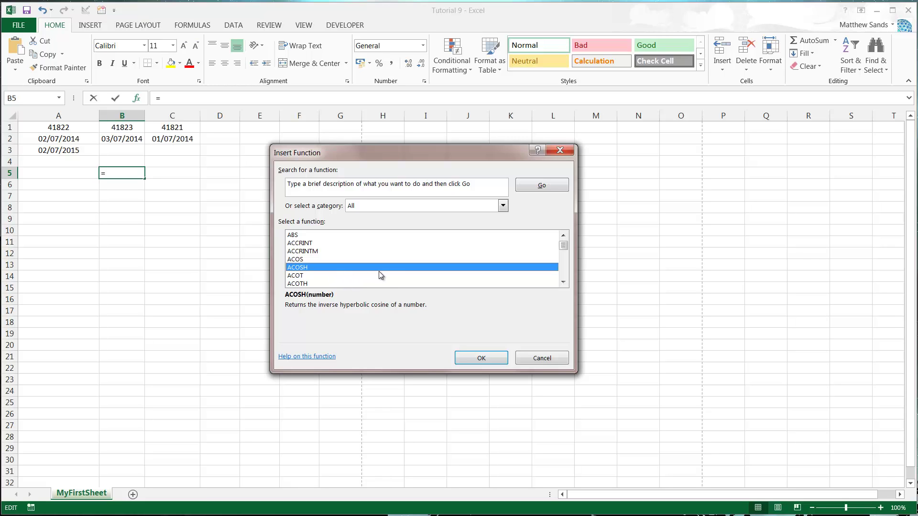
{"action": "left_click", "coordinate": [329, 250]}
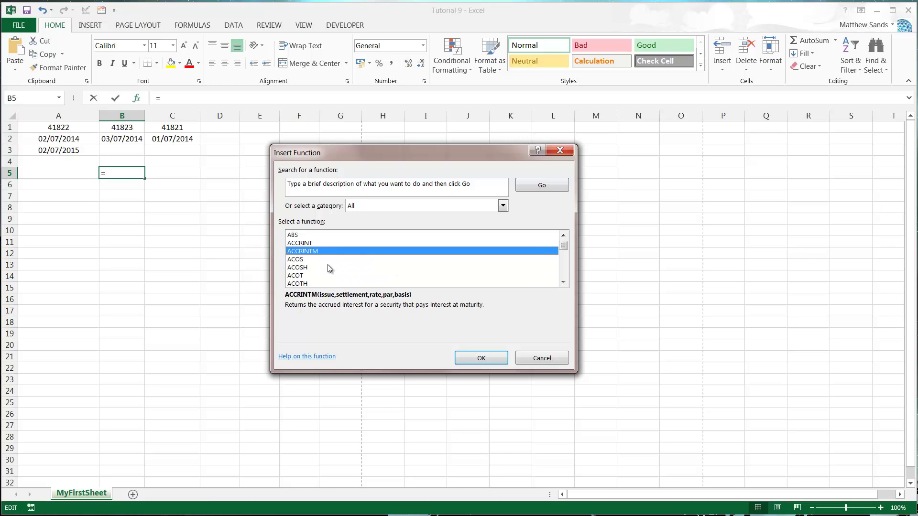
{"action": "left_click", "coordinate": [328, 267]}
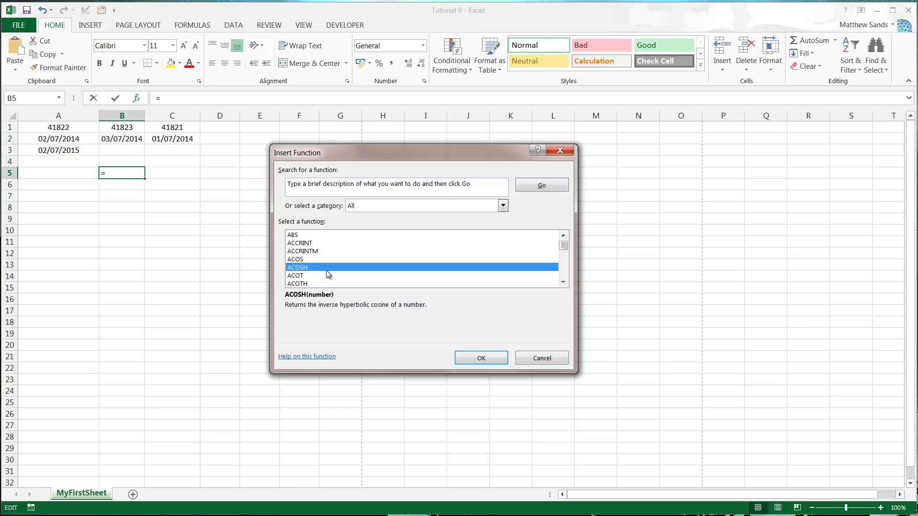
{"action": "left_click", "coordinate": [541, 359]}
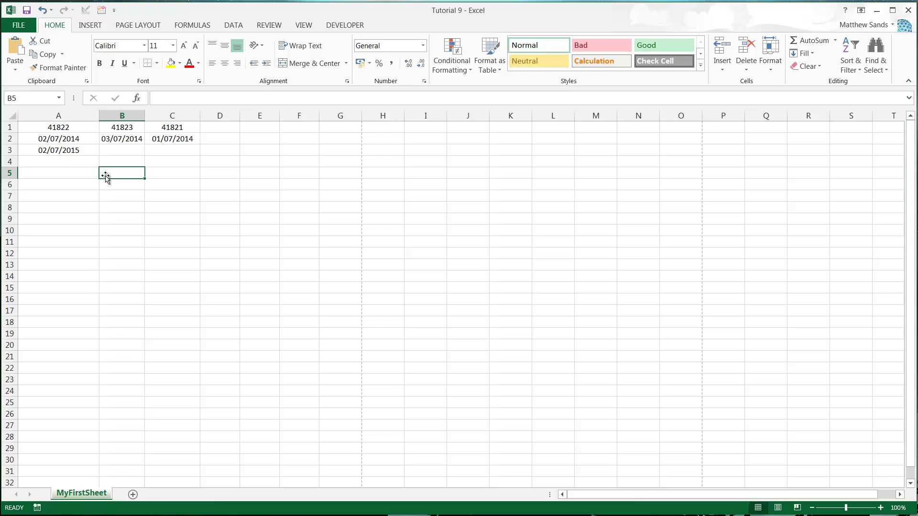
Enter =DAY(A1) in B1 and fill it down to row 18.
{"action": "left_click", "coordinate": [66, 170]}
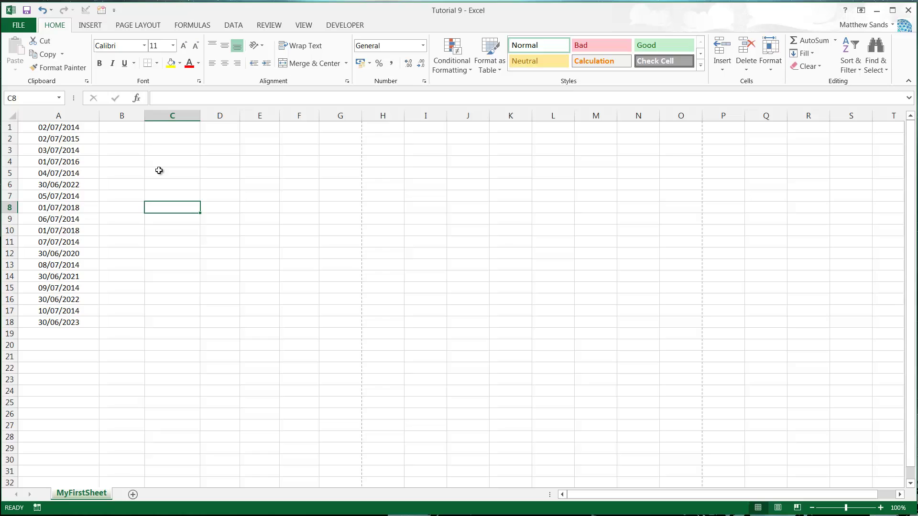
{"action": "left_click", "coordinate": [136, 139]}
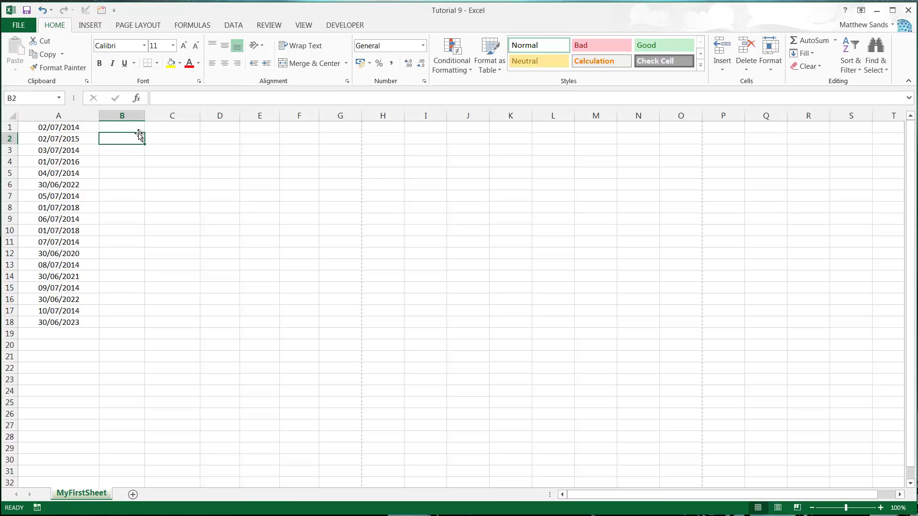
{"action": "left_click", "coordinate": [137, 128]}
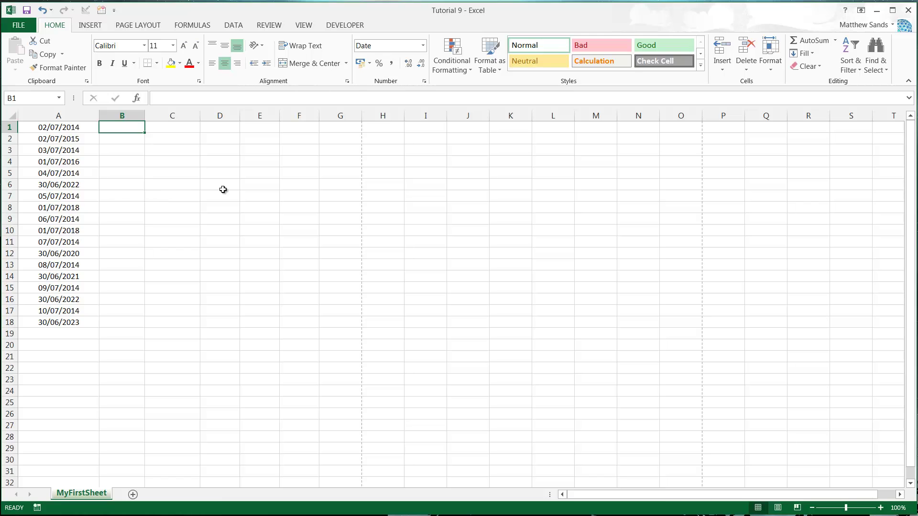
{"action": "type", "text": "=day"}
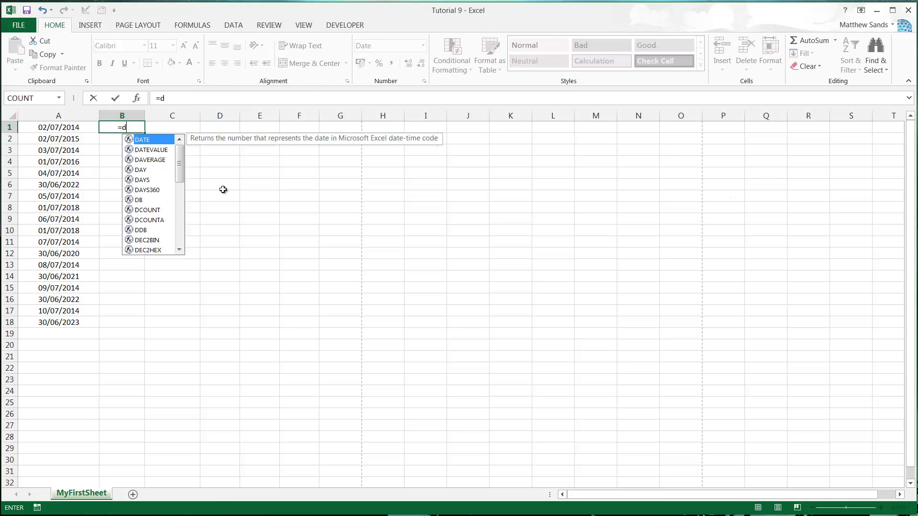
{"action": "type", "text": "(A1"}
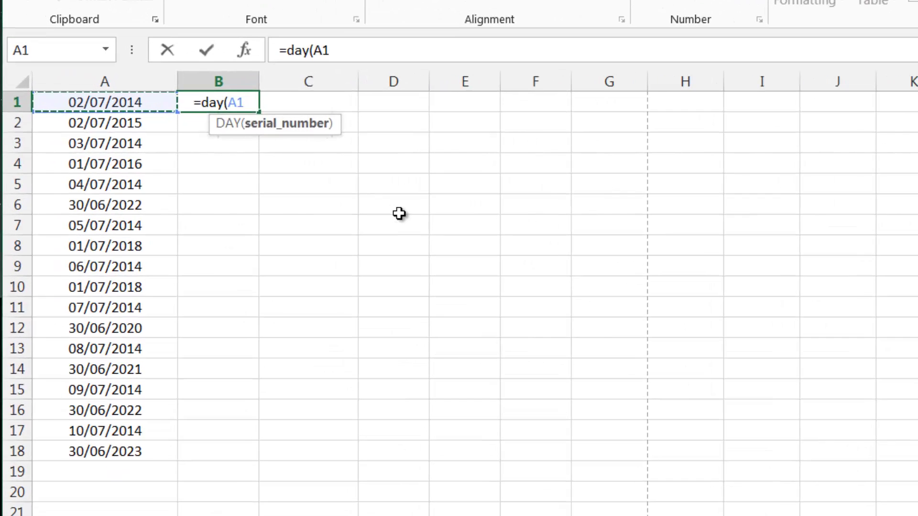
{"action": "key", "text": "Return"}
{"action": "left_click", "coordinate": [230, 101]}
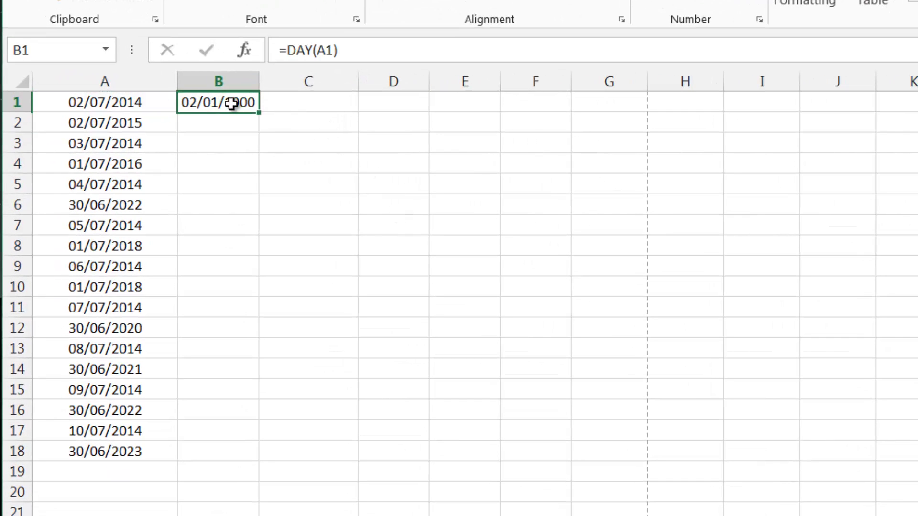
{"action": "double_click", "coordinate": [259, 112]}
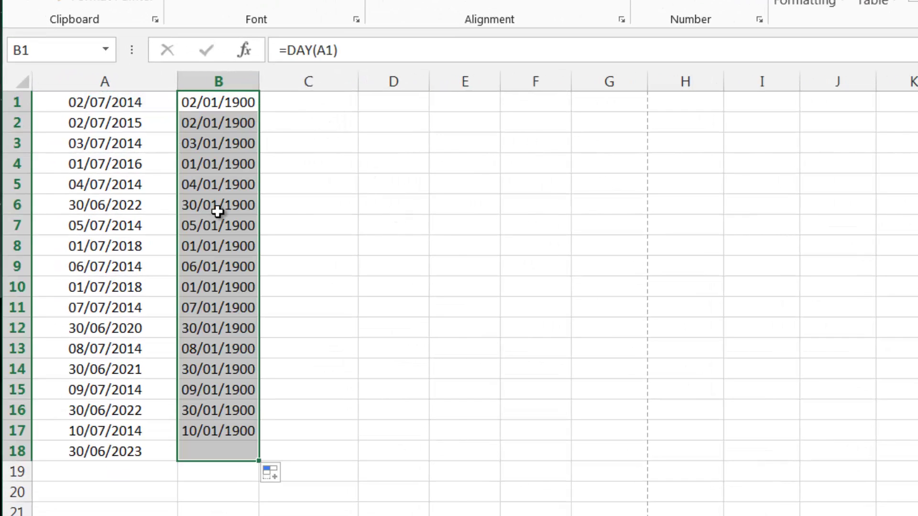
Format the filled column B cells as General so days show as numbers.
{"action": "right_click", "coordinate": [242, 154]}
{"action": "left_click", "coordinate": [315, 487]}
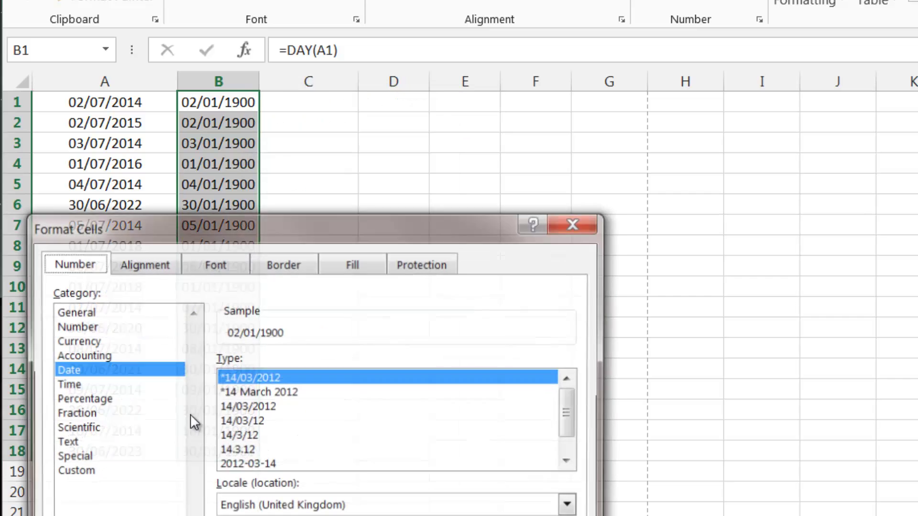
{"action": "left_click", "coordinate": [99, 313]}
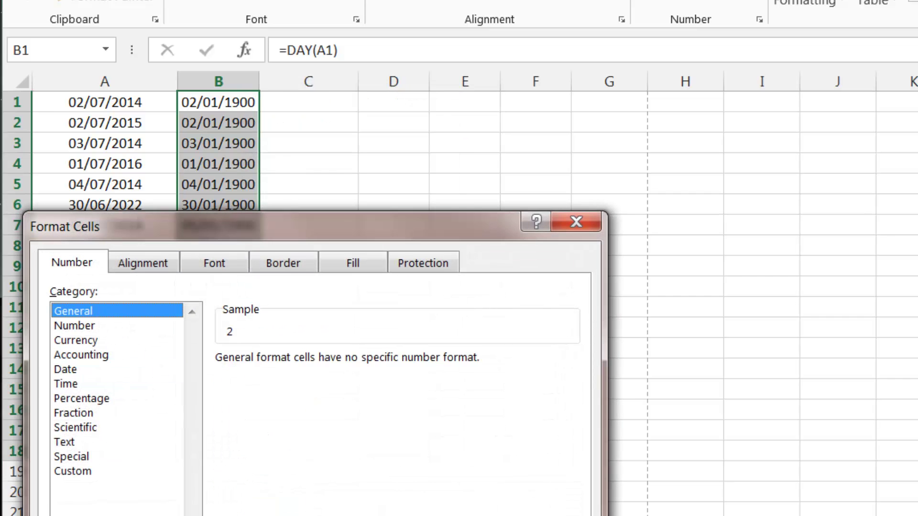
{"action": "key", "text": "Return"}
Check the DAY formulas in B1, B2, B3, B5, B6 and B8.
{"action": "left_click", "coordinate": [311, 204]}
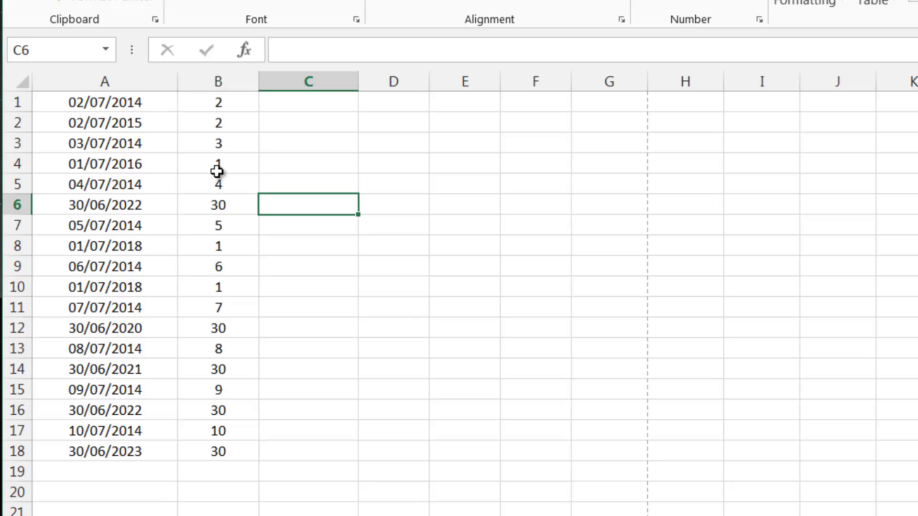
{"action": "left_click", "coordinate": [225, 206]}
{"action": "left_click", "coordinate": [221, 247]}
{"action": "left_click", "coordinate": [225, 203]}
{"action": "left_click", "coordinate": [227, 184]}
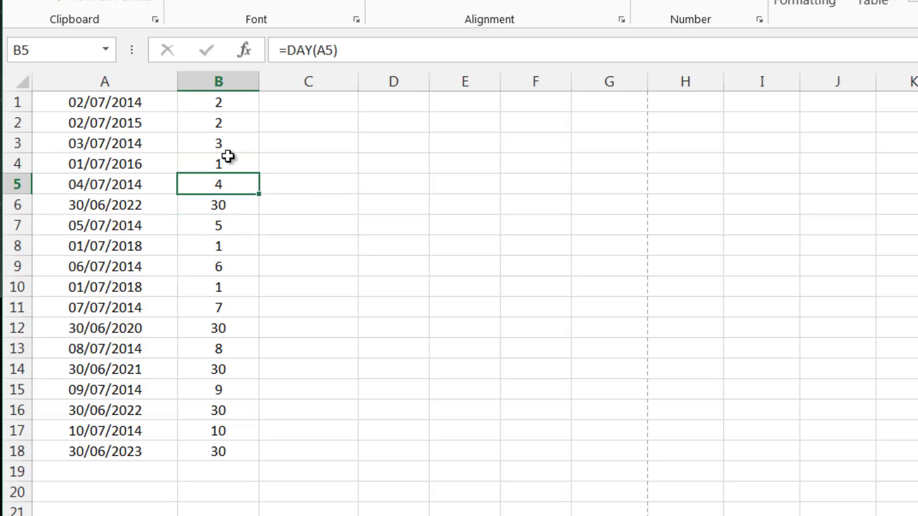
{"action": "left_click", "coordinate": [228, 147]}
{"action": "left_click", "coordinate": [234, 120]}
{"action": "left_click", "coordinate": [219, 103]}
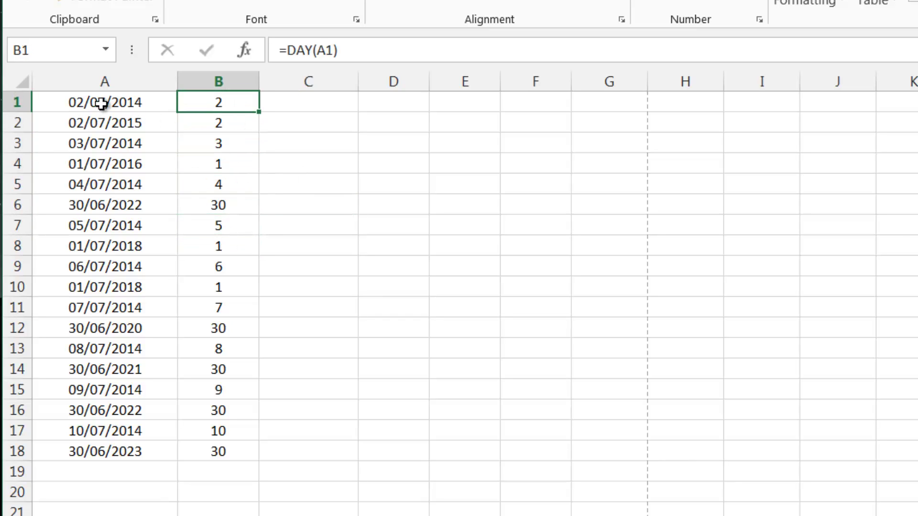
{"action": "left_click", "coordinate": [223, 203]}
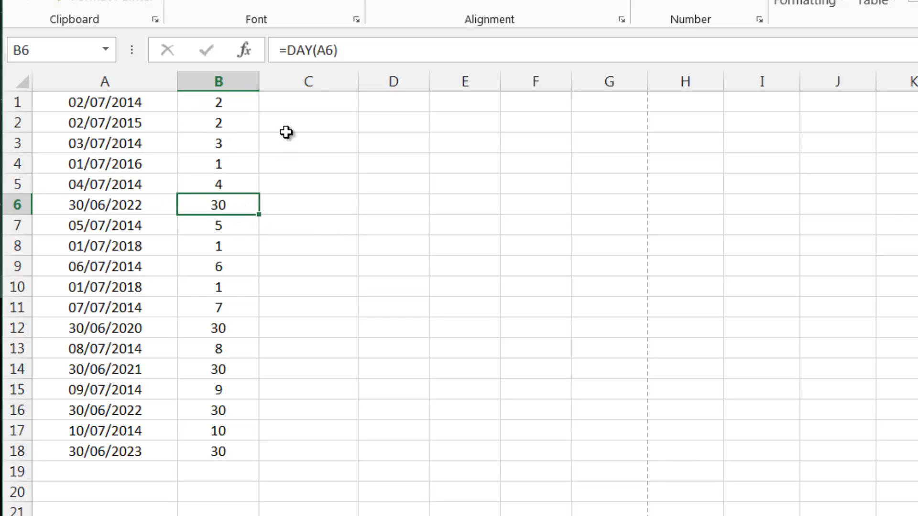
{"action": "left_click", "coordinate": [311, 98]}
Enter =MONTH(A1) in C1 and fill it down to row 18.
{"action": "type", "text": "Month("}
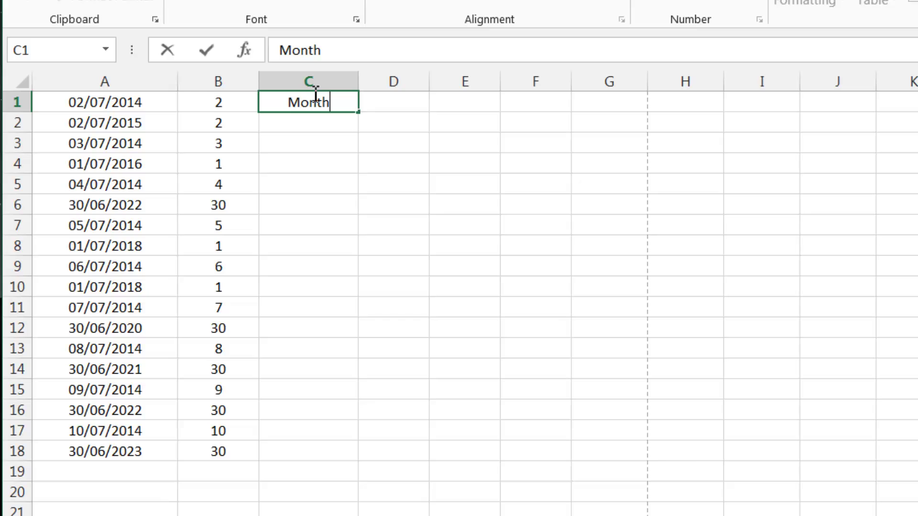
{"action": "key", "text": "BackSpace"}
{"action": "key", "text": "BackSpace"}
{"action": "key", "text": "BackSpace"}
{"action": "key", "text": "BackSpace"}
{"action": "key", "text": "BackSpace"}
{"action": "key", "text": "BackSpace"}
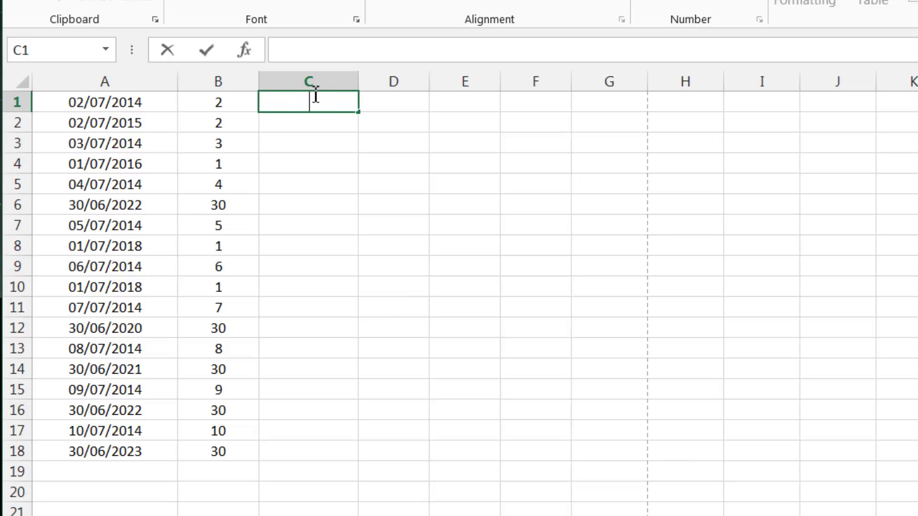
{"action": "type", "text": "=month("}
{"action": "key", "text": "Left"}
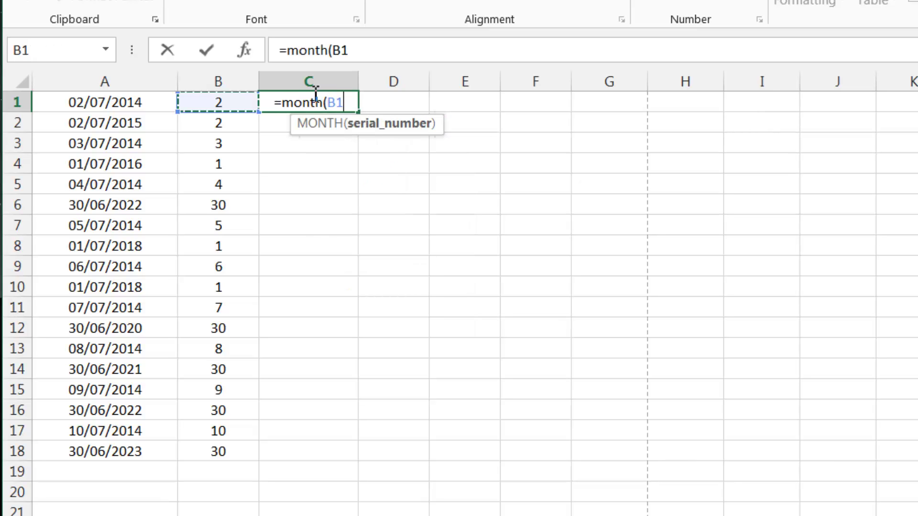
{"action": "key", "text": "Left"}
{"action": "type", "text": ")"}
{"action": "key", "text": "Return"}
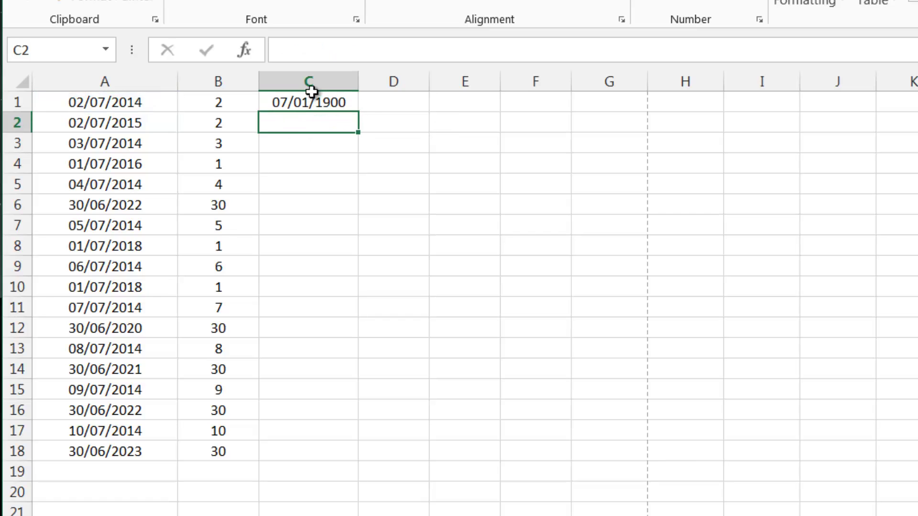
{"action": "left_click", "coordinate": [334, 101]}
{"action": "double_click", "coordinate": [359, 111]}
Enter =YEAR(A1) in D1 and fill it down to row 18.
{"action": "left_click", "coordinate": [387, 105]}
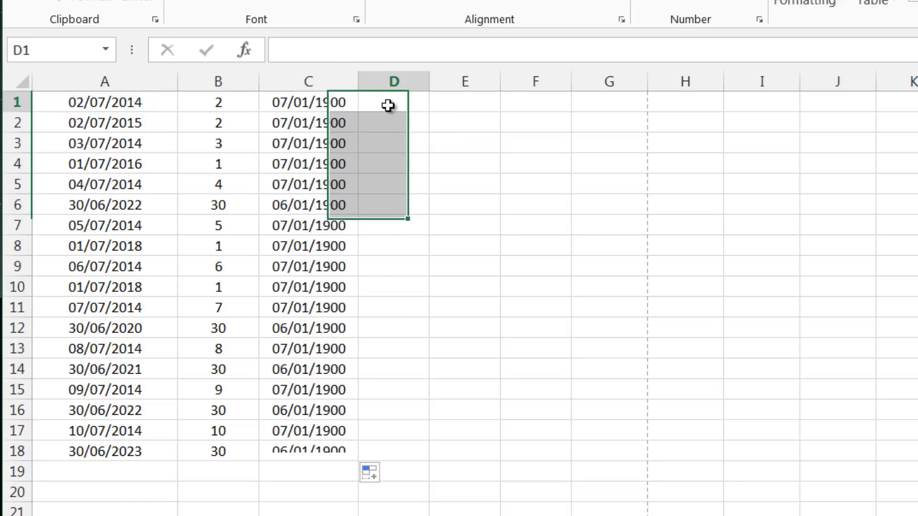
{"action": "type", "text": "=year("}
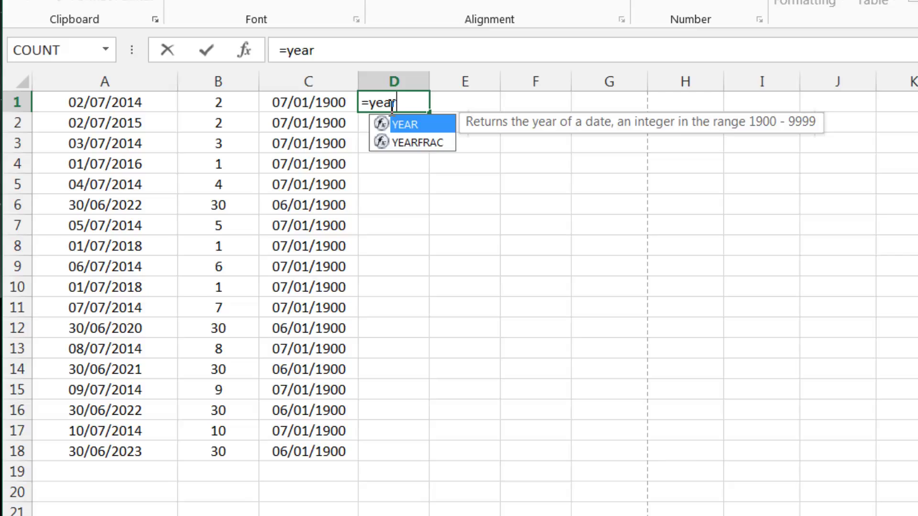
{"action": "key", "text": "Left"}
{"action": "key", "text": "Left"}
{"action": "key", "text": "Left"}
{"action": "type", "text": ")"}
{"action": "key", "text": "Return"}
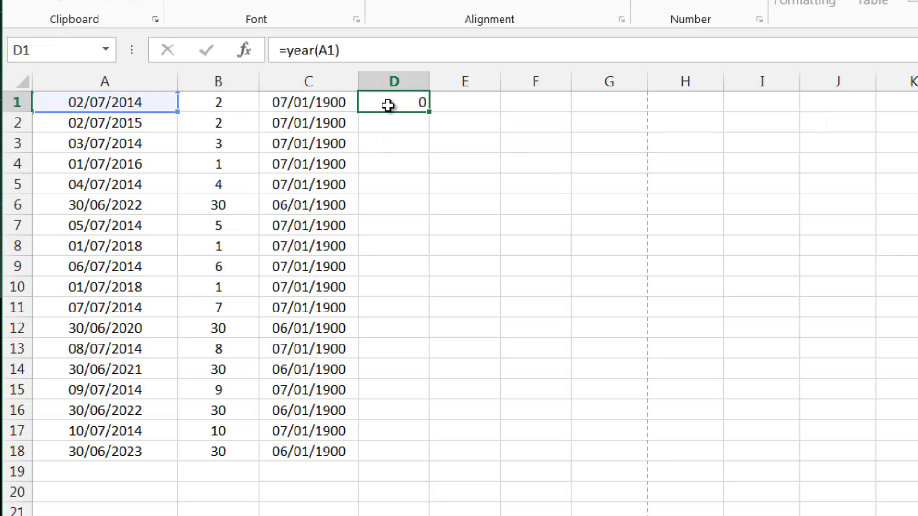
{"action": "left_click", "coordinate": [389, 102]}
{"action": "double_click", "coordinate": [428, 112]}
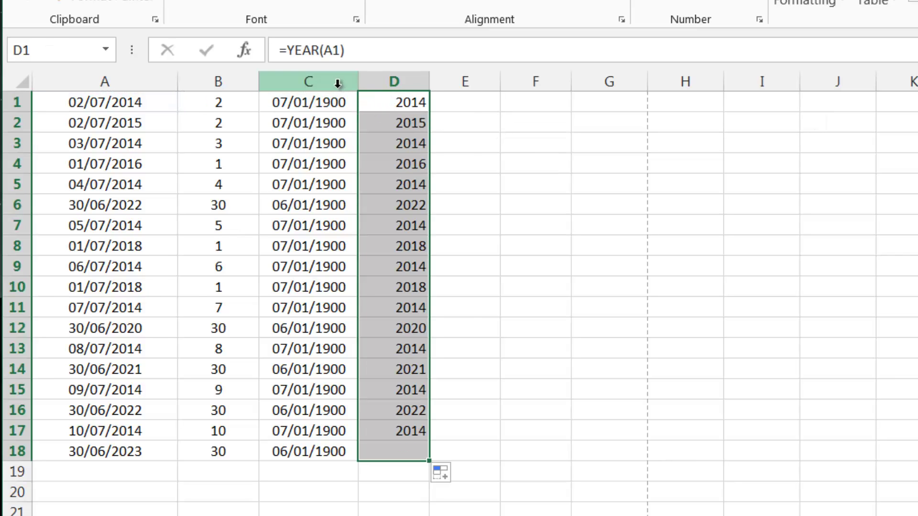
Apply General number format to column C.
{"action": "left_click", "coordinate": [329, 82]}
{"action": "right_click", "coordinate": [327, 84]}
{"action": "left_click", "coordinate": [410, 312]}
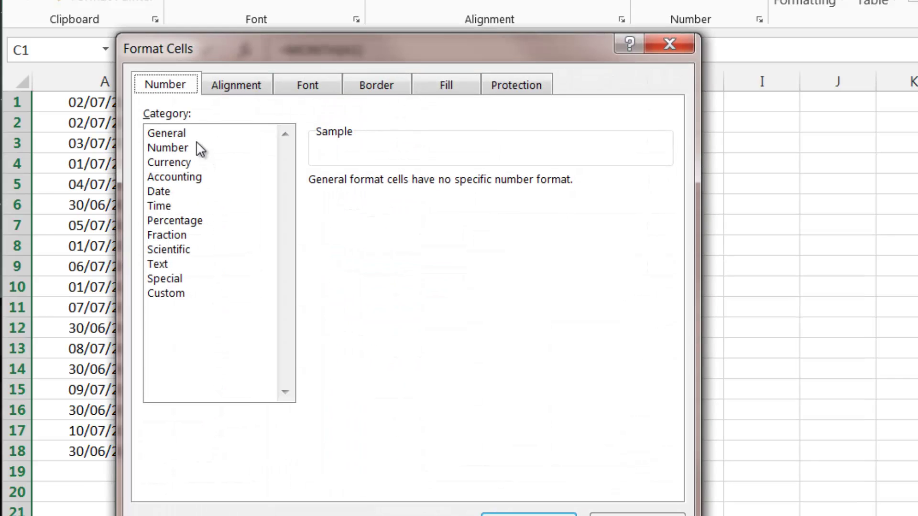
{"action": "key", "text": "Return"}
{"action": "left_click", "coordinate": [456, 244]}
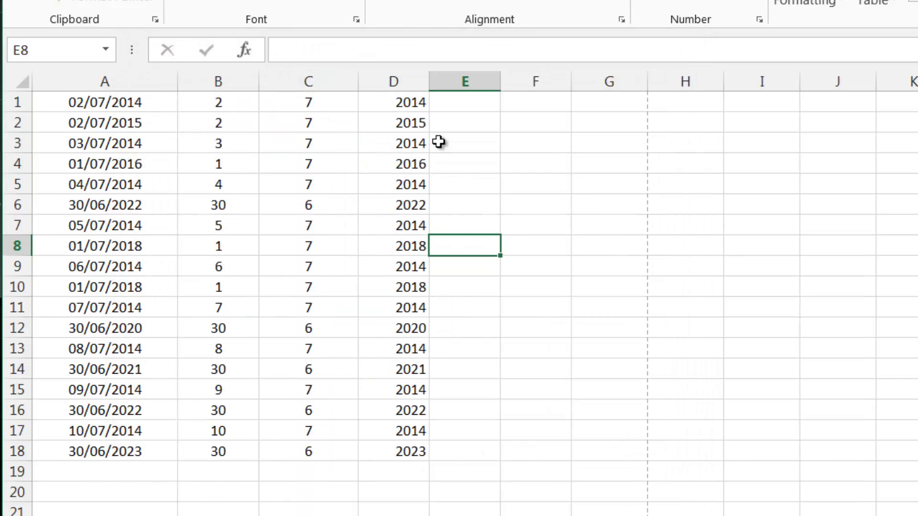
Inspect the day, month and year formulas in B2, C2 and D2.
{"action": "left_click", "coordinate": [442, 143]}
{"action": "left_click", "coordinate": [476, 128]}
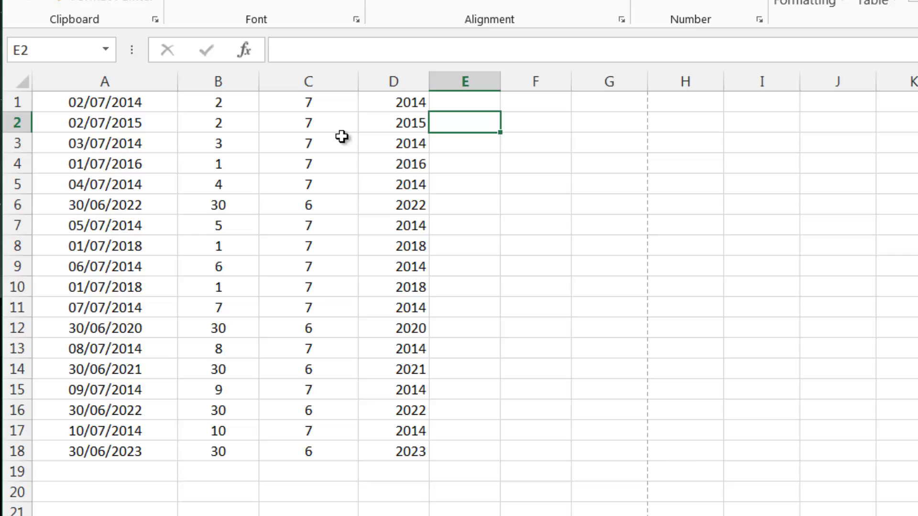
{"action": "left_click", "coordinate": [217, 118]}
{"action": "left_click", "coordinate": [313, 119]}
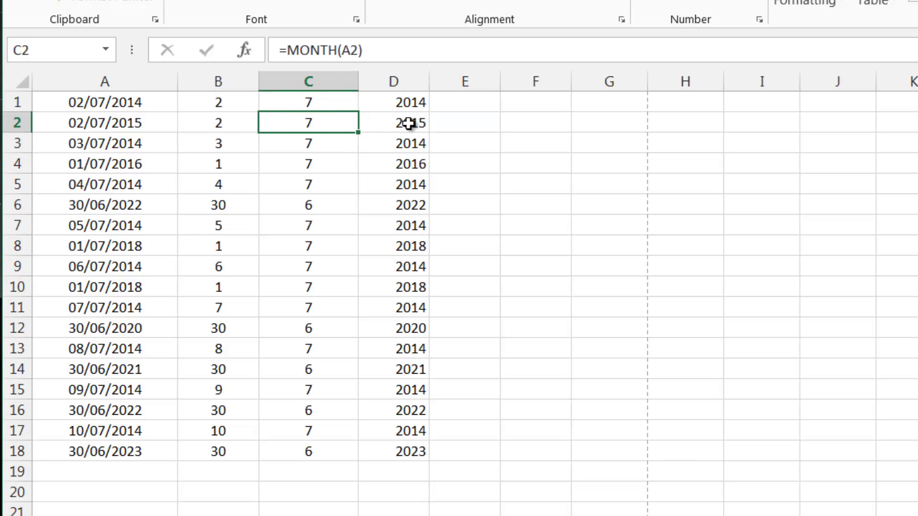
{"action": "left_click", "coordinate": [410, 124]}
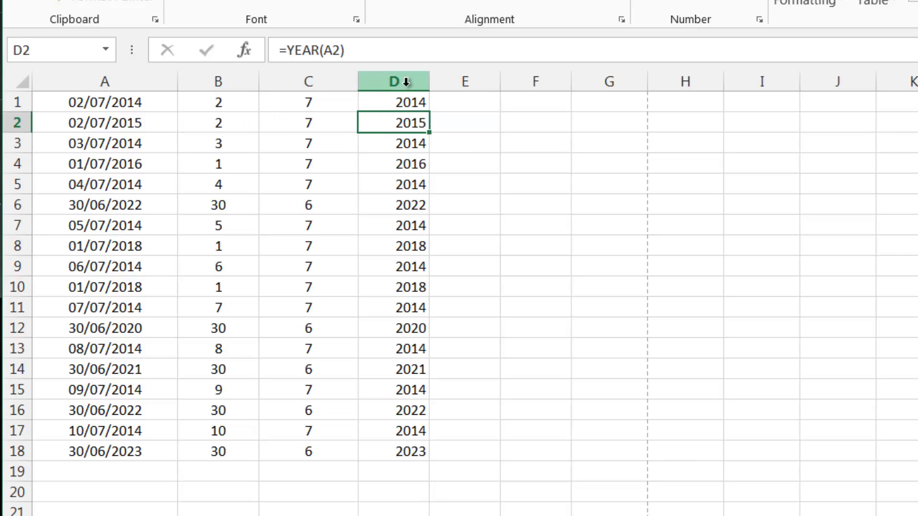
{"action": "left_click_drag", "start_coordinate": [407, 82], "coordinate": [242, 80]}
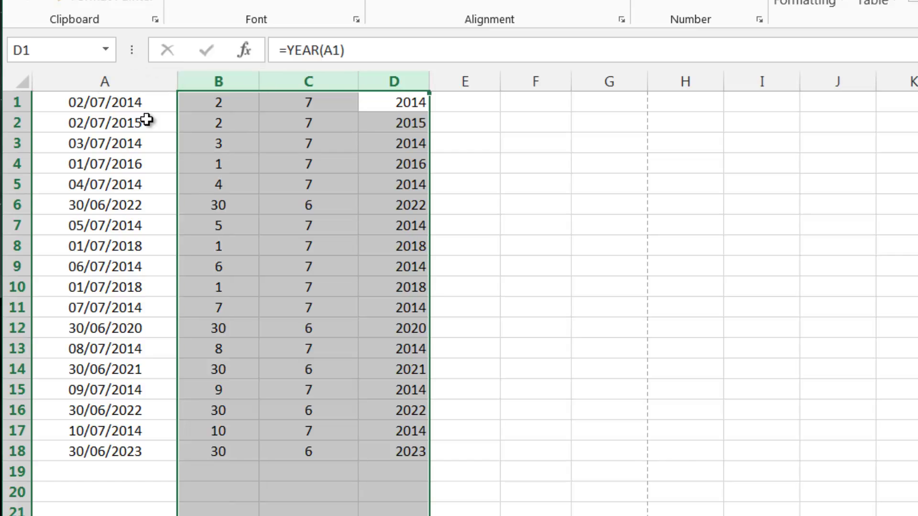
{"action": "left_click", "coordinate": [17, 102]}
Insert a blank row above the data and enter headings Date and Day.
{"action": "right_click", "coordinate": [17, 102]}
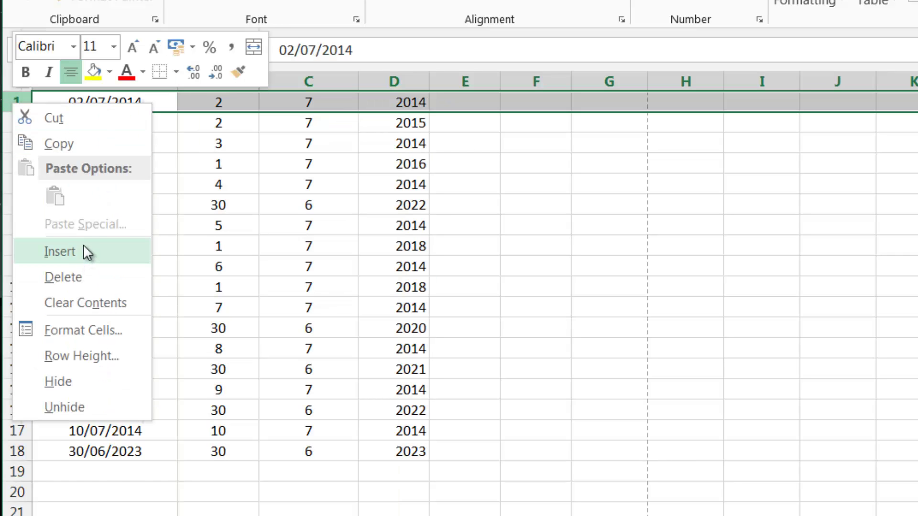
{"action": "left_click", "coordinate": [85, 250]}
{"action": "type", "text": "Date"}
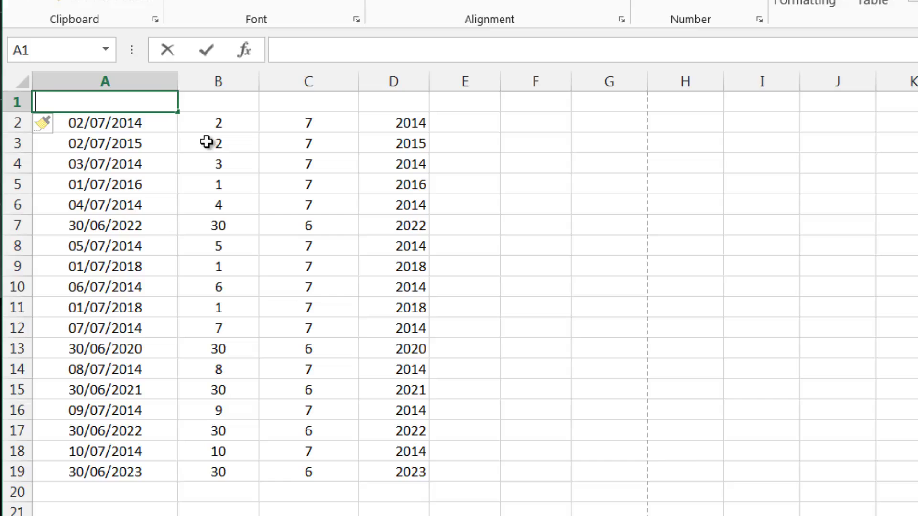
{"action": "key", "text": "Tab"}
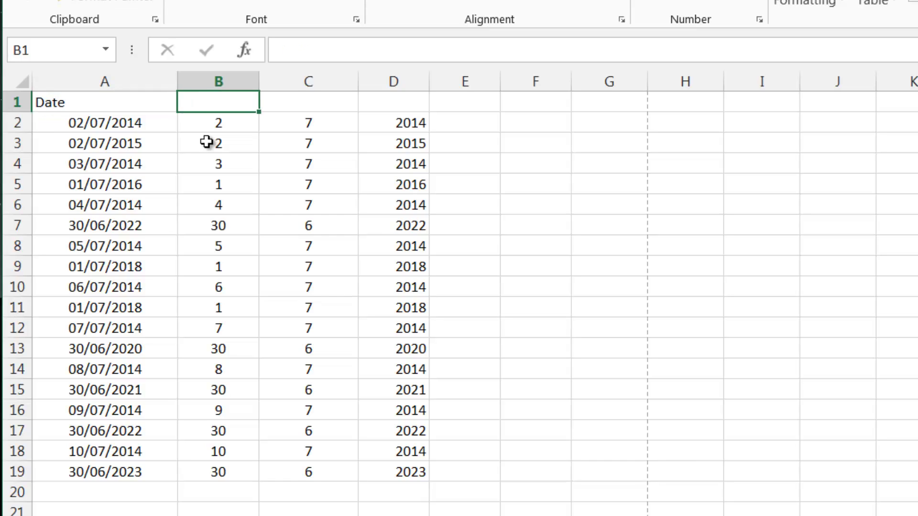
{"action": "type", "text": "Dayu"}
{"action": "key", "text": "Tab"}
{"action": "key", "text": "shift+Tab"}
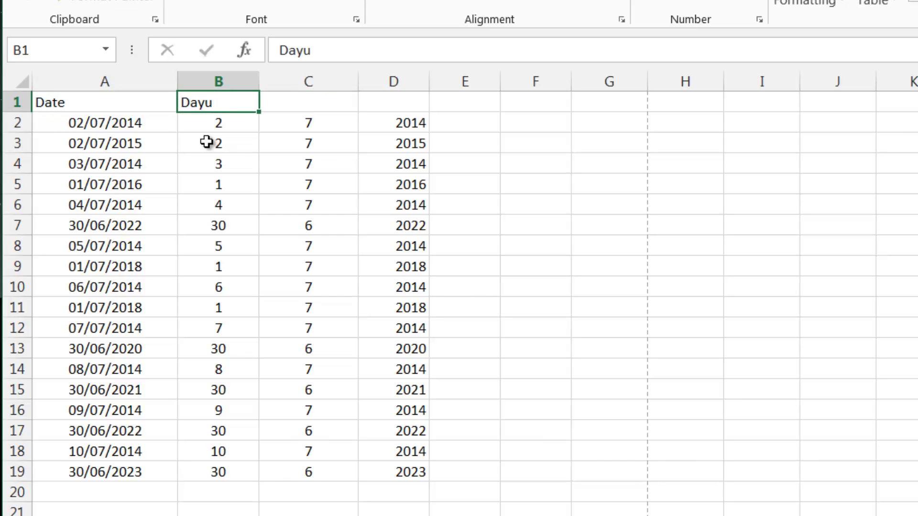
{"action": "type", "text": "Day"}
{"action": "key", "text": "Tab"}
Add Month and Year headings in C1 and D1, then start =Date( in E2.
{"action": "type", "text": "Month"}
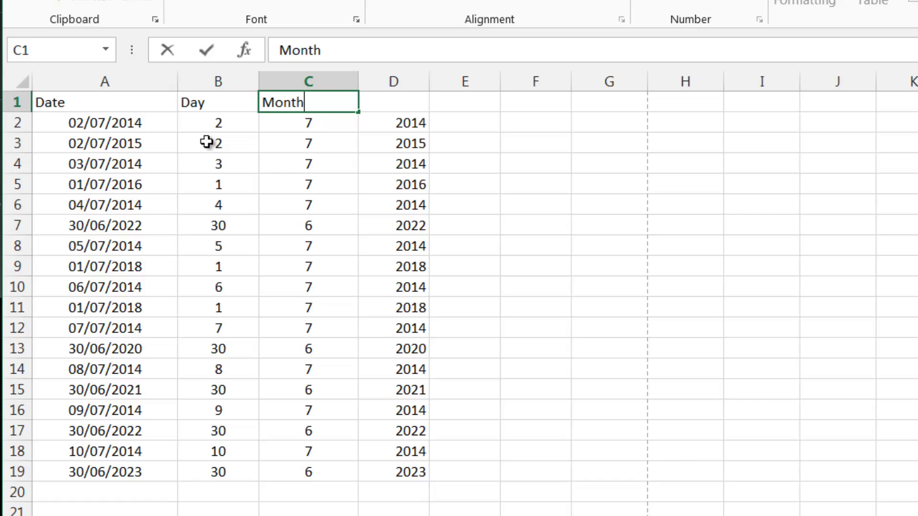
{"action": "key", "text": "Tab"}
{"action": "type", "text": "T"}
{"action": "key", "text": "BackSpace"}
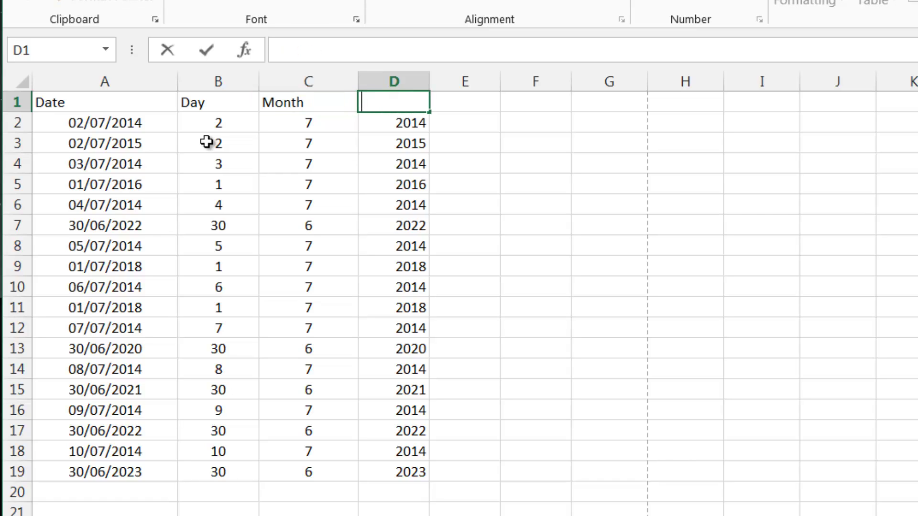
{"action": "type", "text": "Year"}
{"action": "key", "text": "Tab"}
{"action": "key", "text": "Down"}
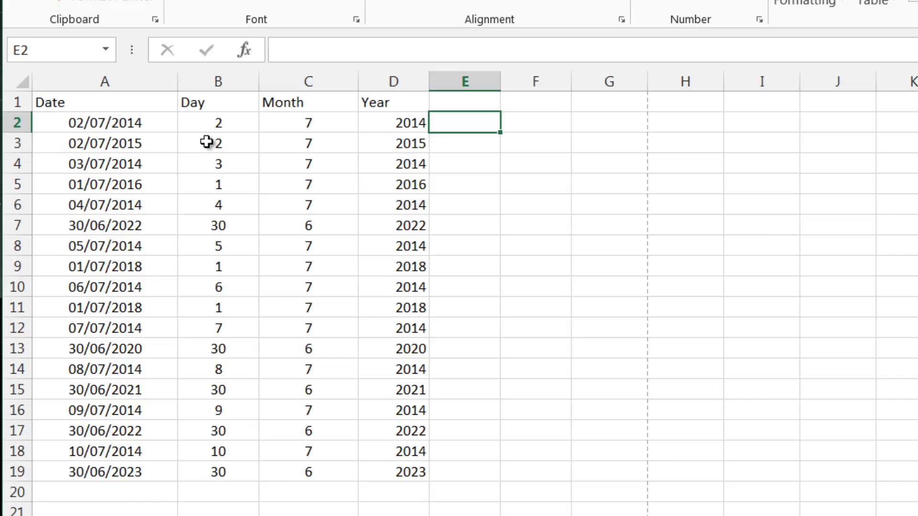
{"action": "type", "text": "=Date("}
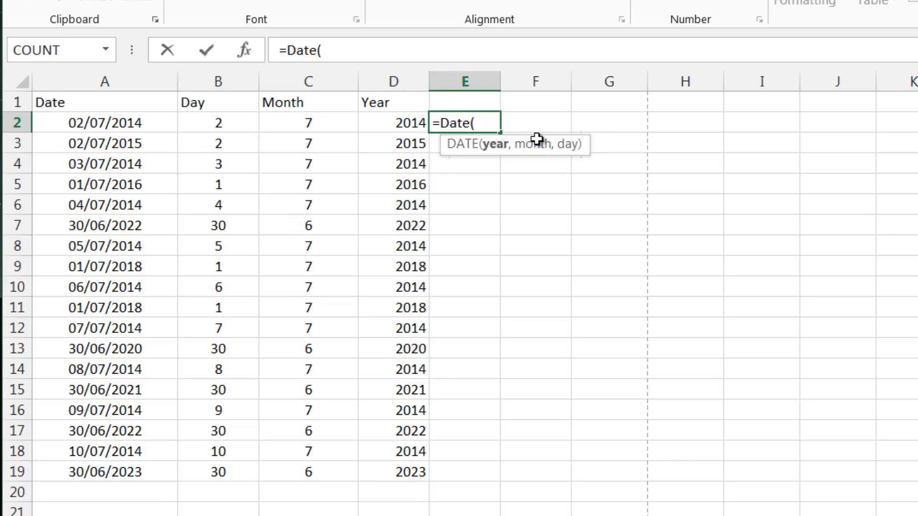
Complete E2 as =DATE(D2,C2,B2) showing 02/07/2014 and autofit column E.
{"action": "left_click", "coordinate": [401, 122]}
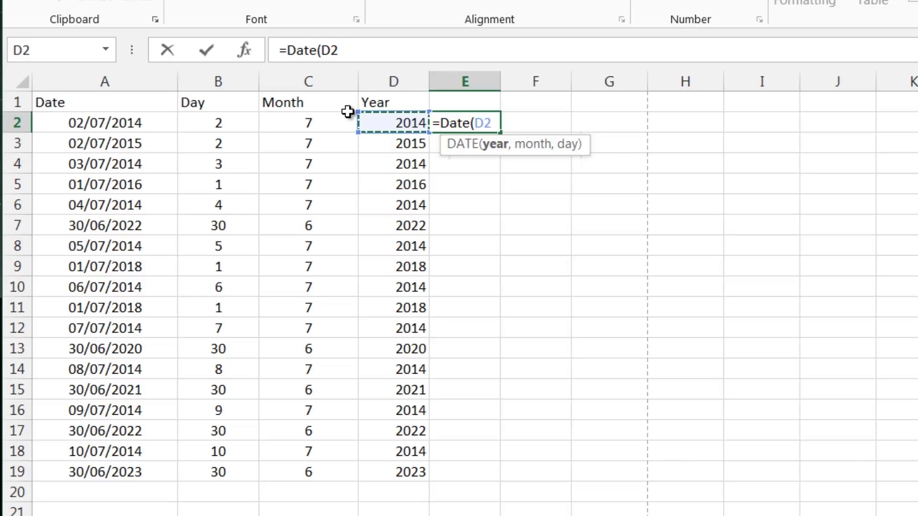
{"action": "type", "text": ","}
{"action": "left_click", "coordinate": [294, 118]}
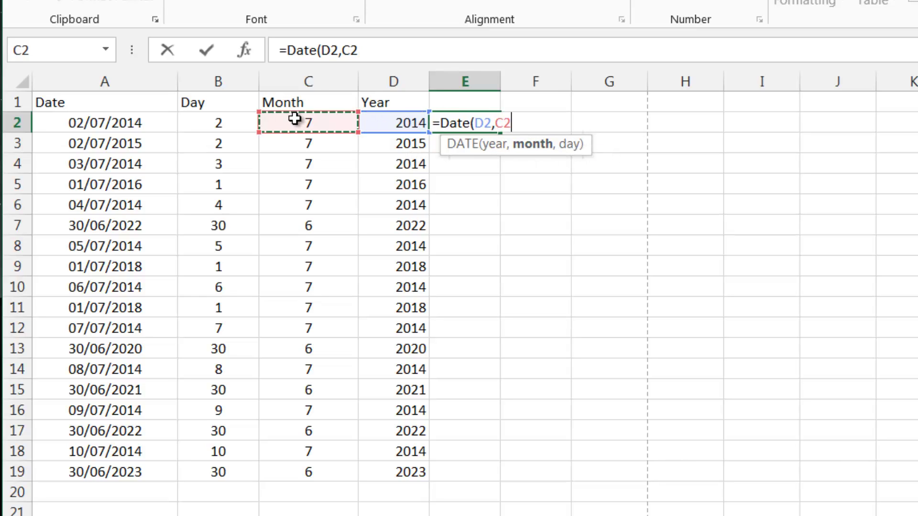
{"action": "type", "text": ","}
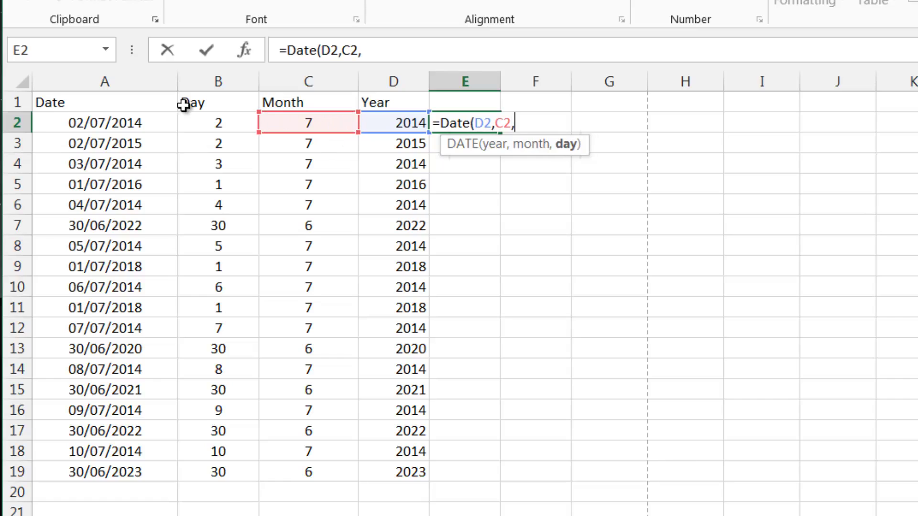
{"action": "left_click", "coordinate": [203, 121]}
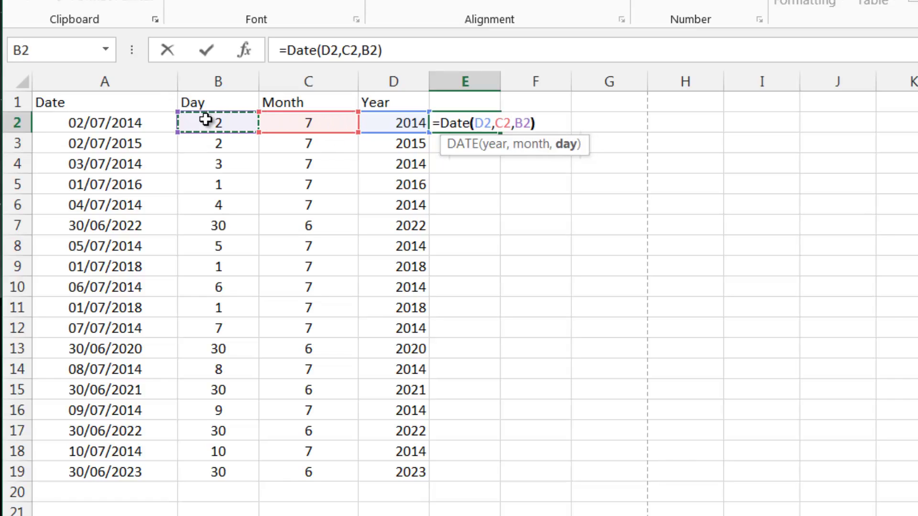
{"action": "type", "text": ")"}
{"action": "key", "text": "Return"}
{"action": "double_click", "coordinate": [501, 78]}
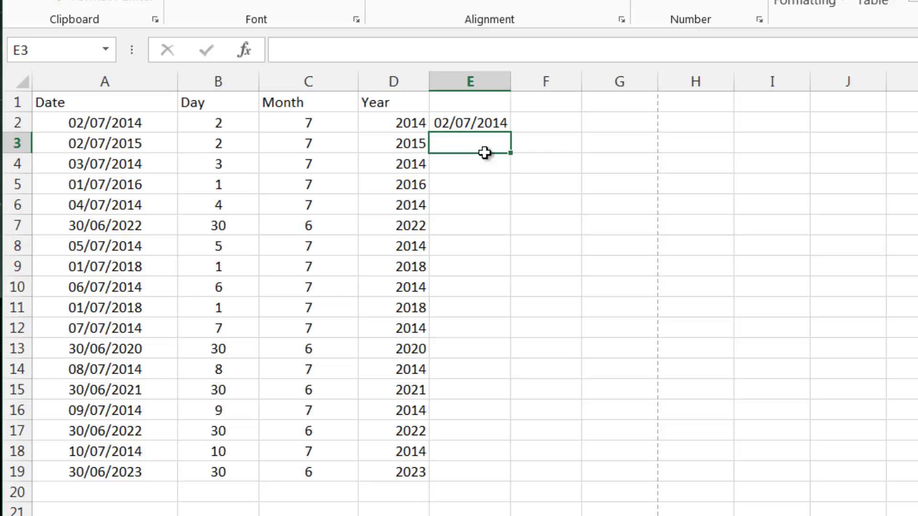
{"action": "left_click", "coordinate": [458, 122]}
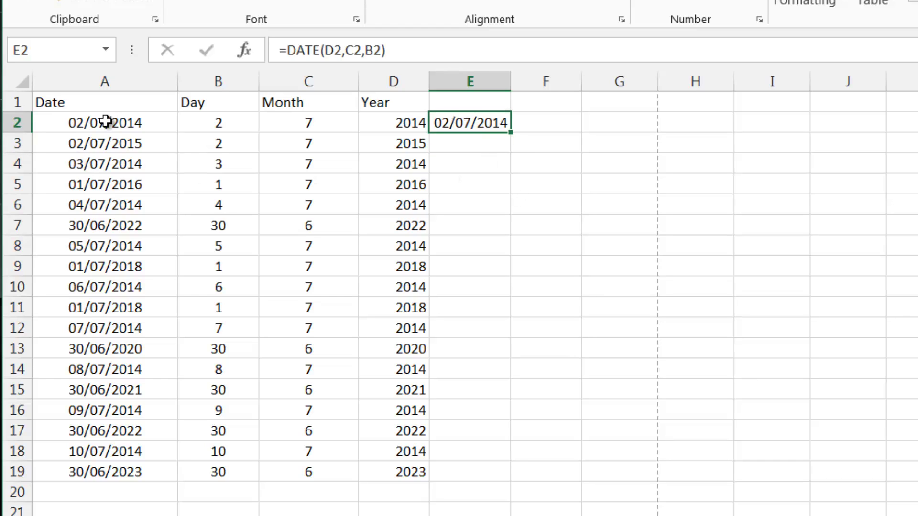
Change E2 to =DATE(D2+1,C2,B2) and fill it down to E19.
{"action": "left_click_drag", "start_coordinate": [511, 80], "coordinate": [531, 82]}
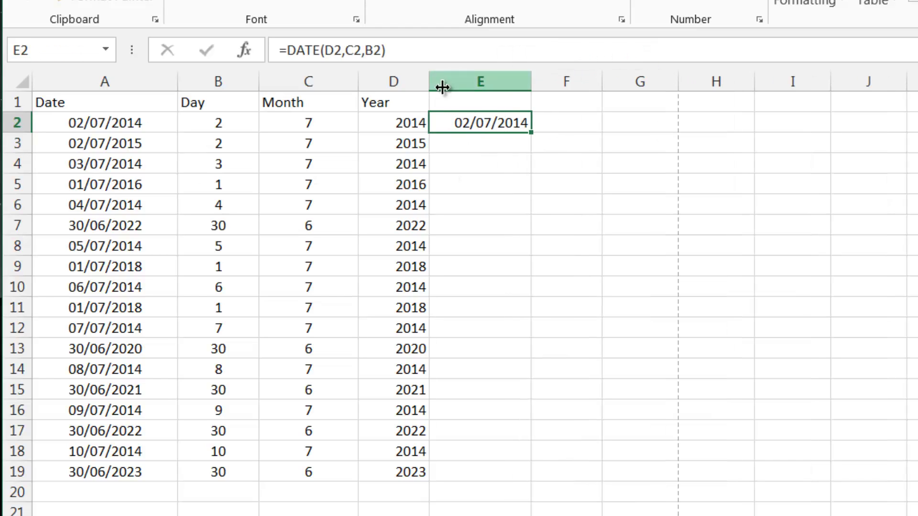
{"action": "left_click", "coordinate": [343, 52]}
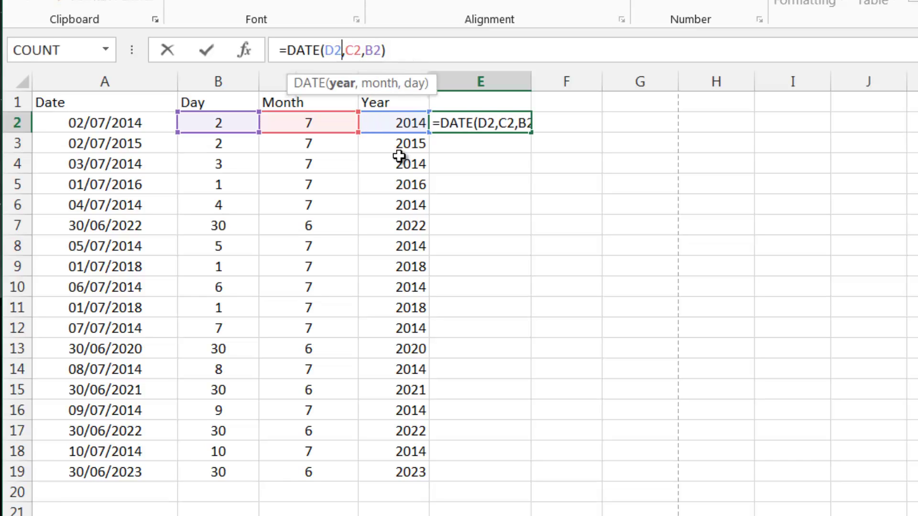
{"action": "type", "text": "+1"}
{"action": "key", "text": "Return"}
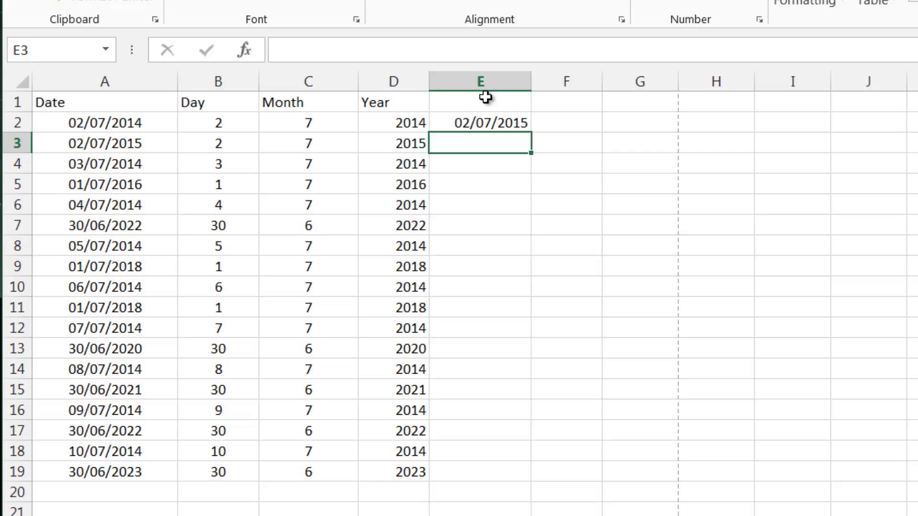
{"action": "left_click", "coordinate": [511, 117]}
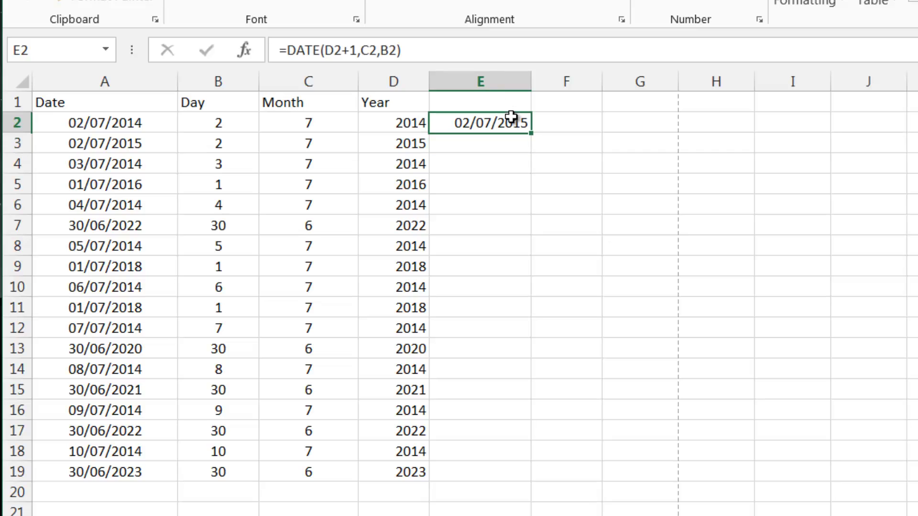
{"action": "double_click", "coordinate": [532, 130]}
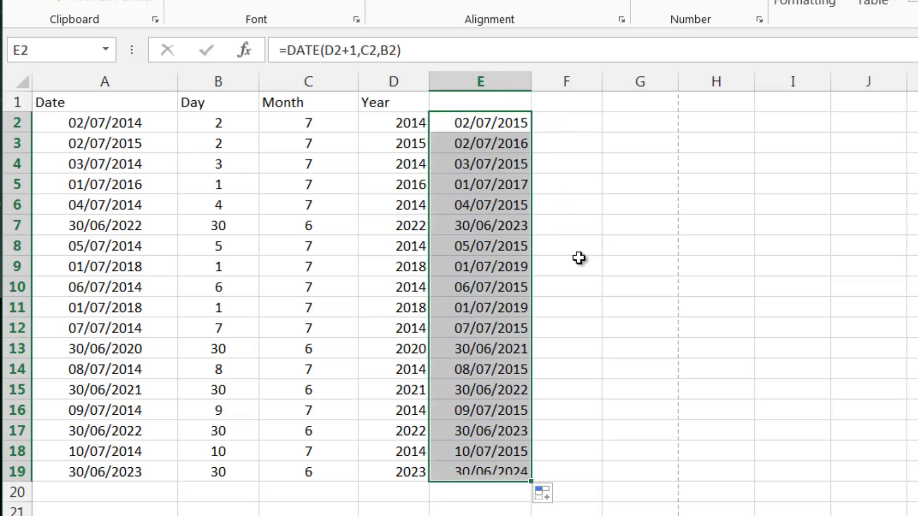
Compare the one-year-later results in E5, E7, E8 and E9 with the original dates in column A.
{"action": "left_click", "coordinate": [500, 221]}
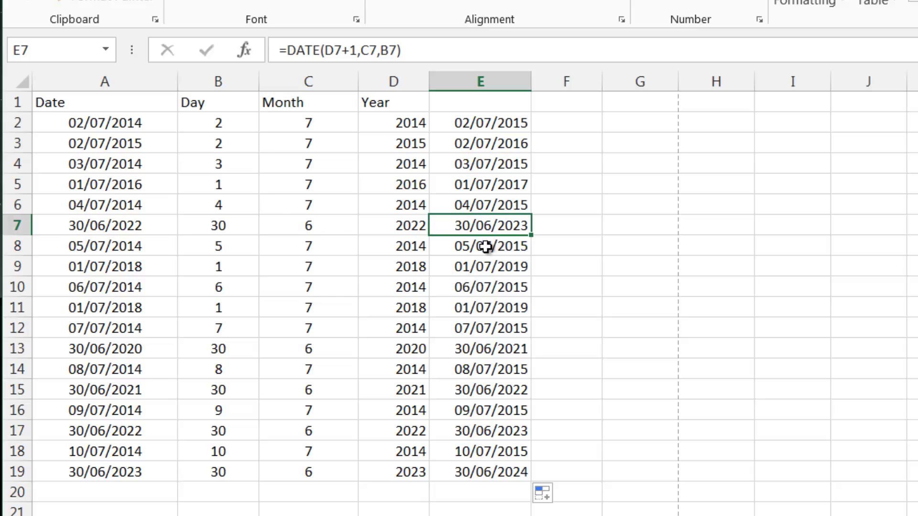
{"action": "left_click", "coordinate": [115, 225]}
{"action": "left_click", "coordinate": [116, 246]}
{"action": "left_click", "coordinate": [496, 247]}
{"action": "left_click", "coordinate": [497, 266]}
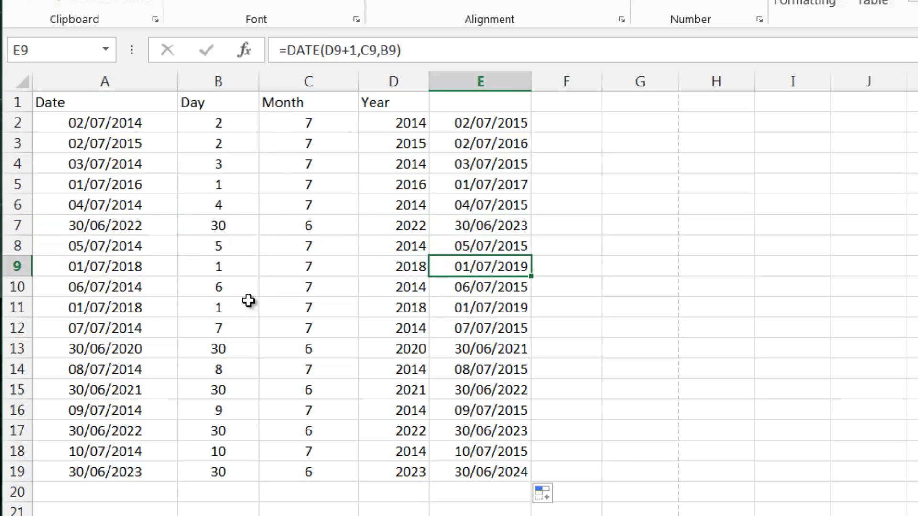
{"action": "left_click", "coordinate": [109, 268]}
{"action": "left_click", "coordinate": [478, 245]}
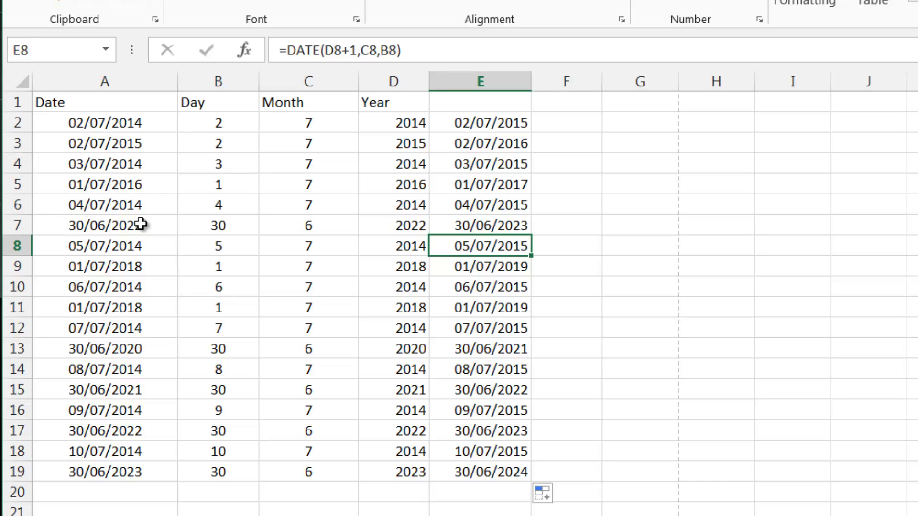
{"action": "left_click", "coordinate": [123, 230]}
{"action": "left_click", "coordinate": [145, 185]}
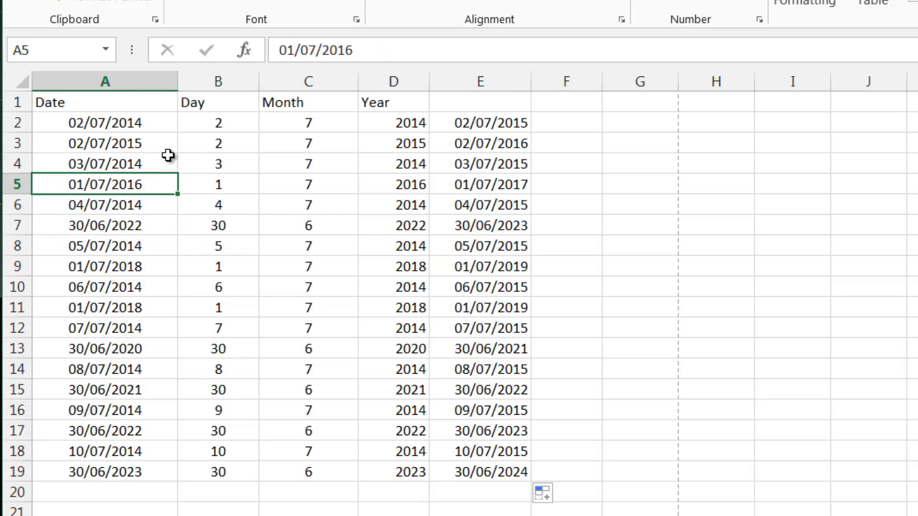
{"action": "left_click", "coordinate": [496, 181]}
{"action": "left_click", "coordinate": [502, 142]}
{"action": "left_click", "coordinate": [510, 124]}
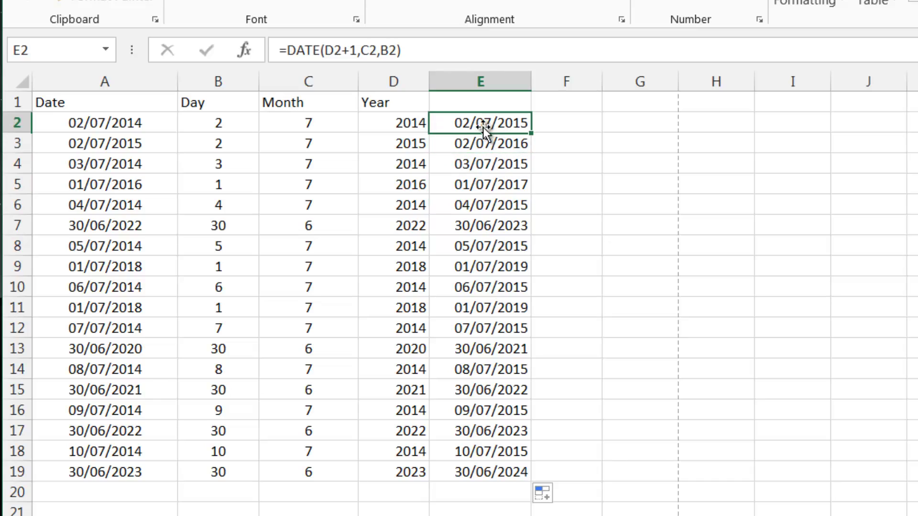
{"action": "left_click", "coordinate": [488, 150]}
{"action": "left_click", "coordinate": [496, 126]}
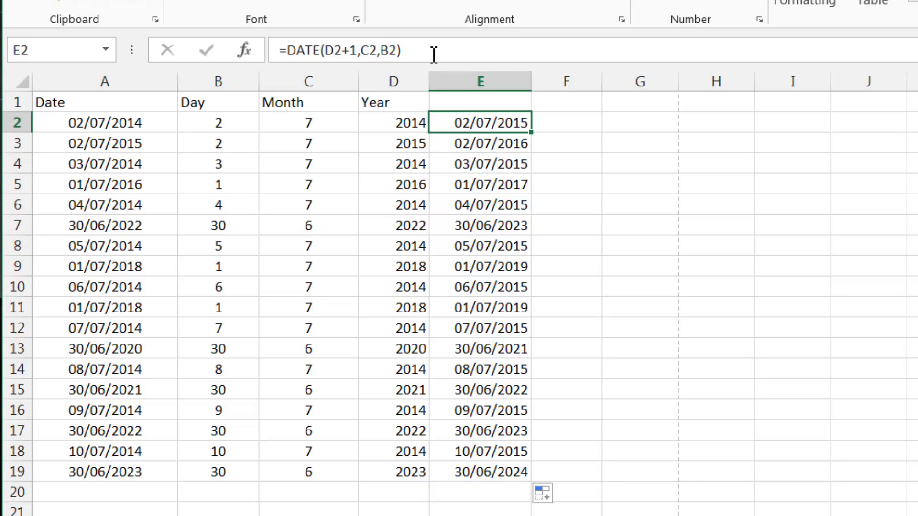
Change E2 to =DATE(D2,C2+1,B2) and fill it down to E19.
{"action": "left_click", "coordinate": [361, 50]}
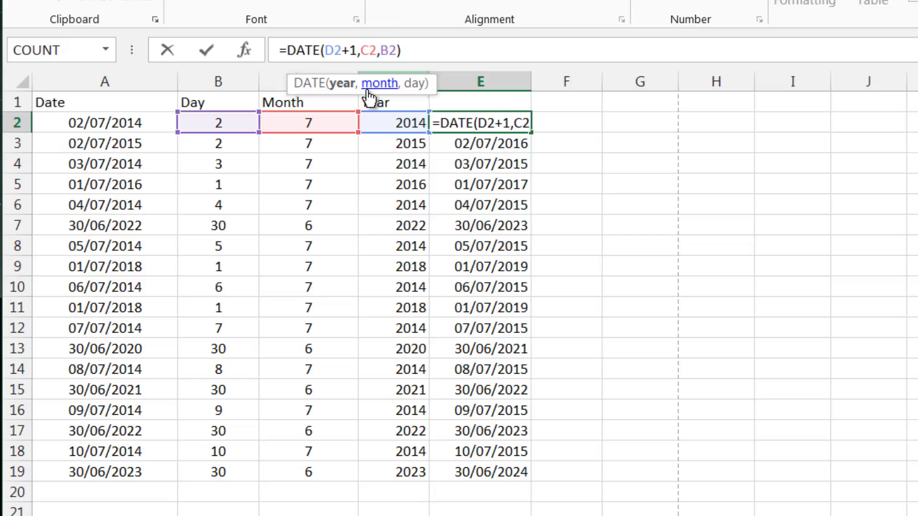
{"action": "key", "text": "BackSpace"}
{"action": "key", "text": "BackSpace"}
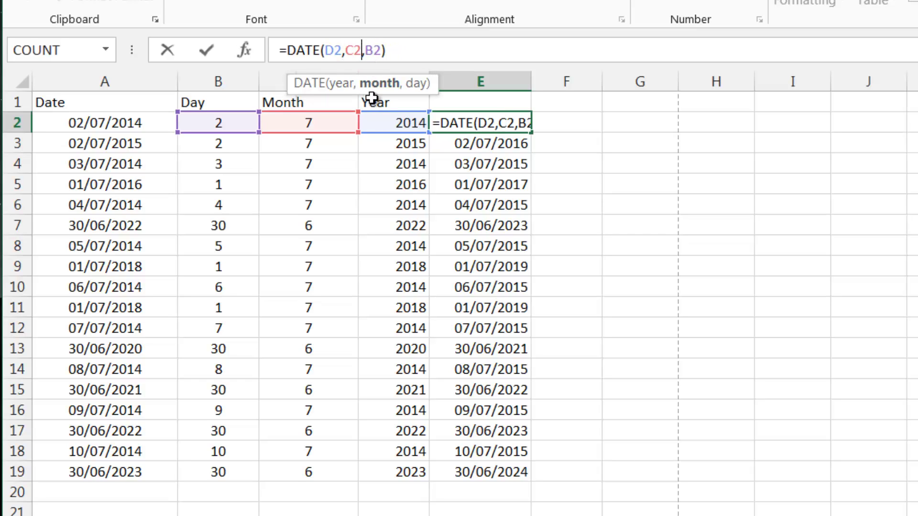
{"action": "type", "text": "+1"}
{"action": "key", "text": "Return"}
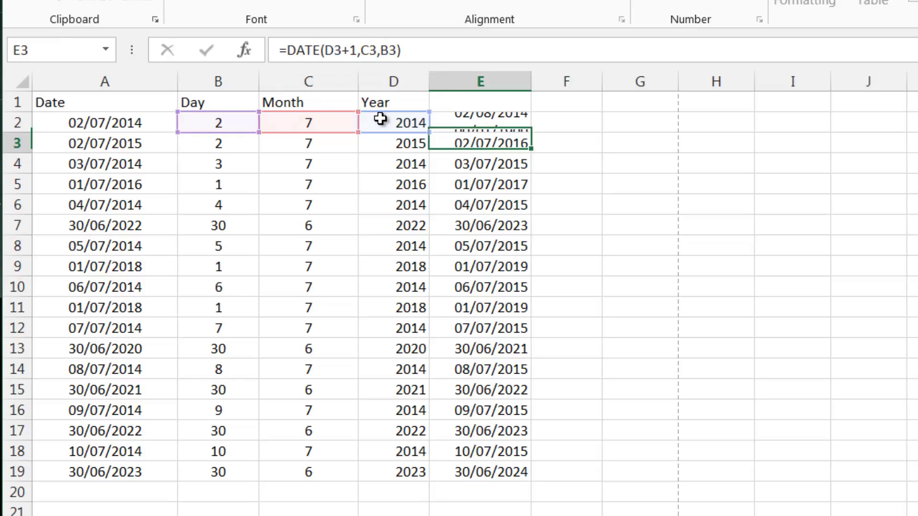
{"action": "left_click", "coordinate": [515, 121]}
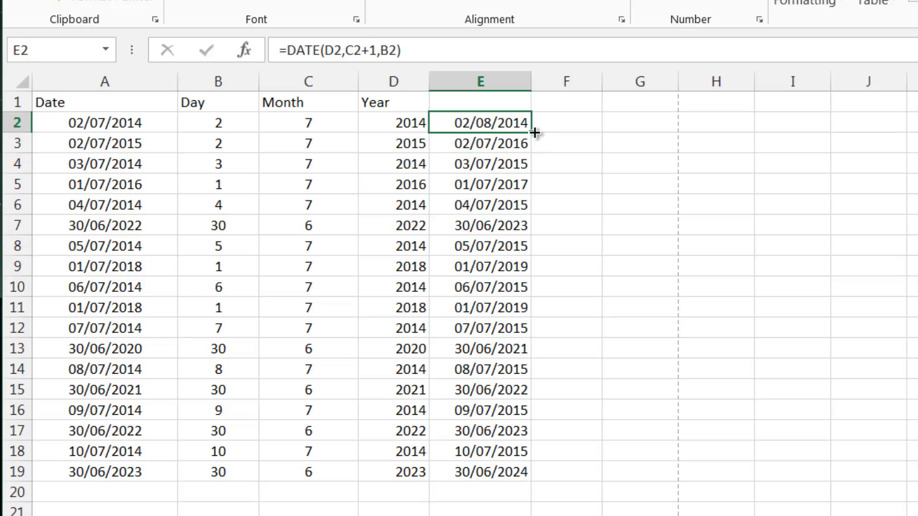
{"action": "double_click", "coordinate": [534, 133]}
Check the one-month-later results in E2, E4, E6, E7, E8, E10 and E16.
{"action": "left_click", "coordinate": [564, 311]}
{"action": "left_click", "coordinate": [547, 249]}
{"action": "left_click", "coordinate": [484, 229]}
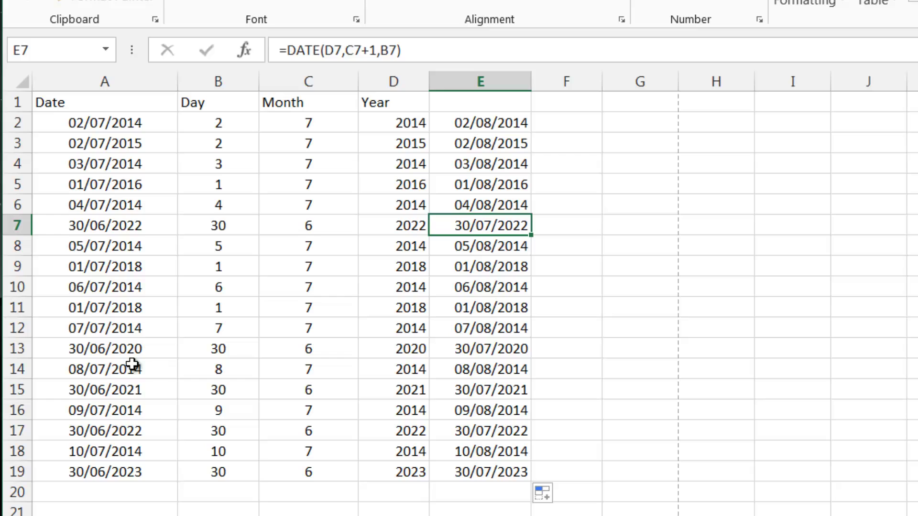
{"action": "left_click", "coordinate": [473, 406]}
{"action": "left_click", "coordinate": [477, 288]}
{"action": "left_click", "coordinate": [483, 246]}
{"action": "left_click", "coordinate": [487, 205]}
{"action": "left_click", "coordinate": [492, 164]}
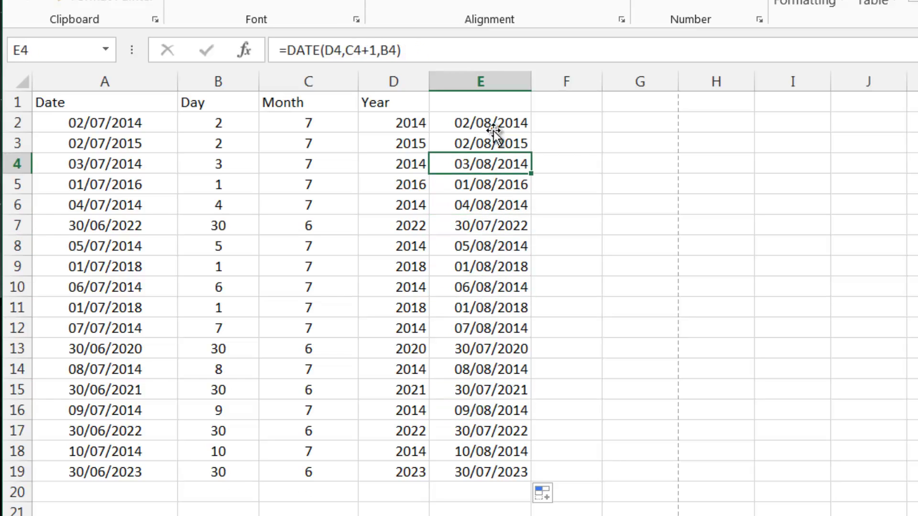
{"action": "left_click", "coordinate": [493, 125]}
{"action": "key", "text": "Down"}
{"action": "key", "text": "Down"}
{"action": "key", "text": "Up"}
{"action": "key", "text": "Up"}
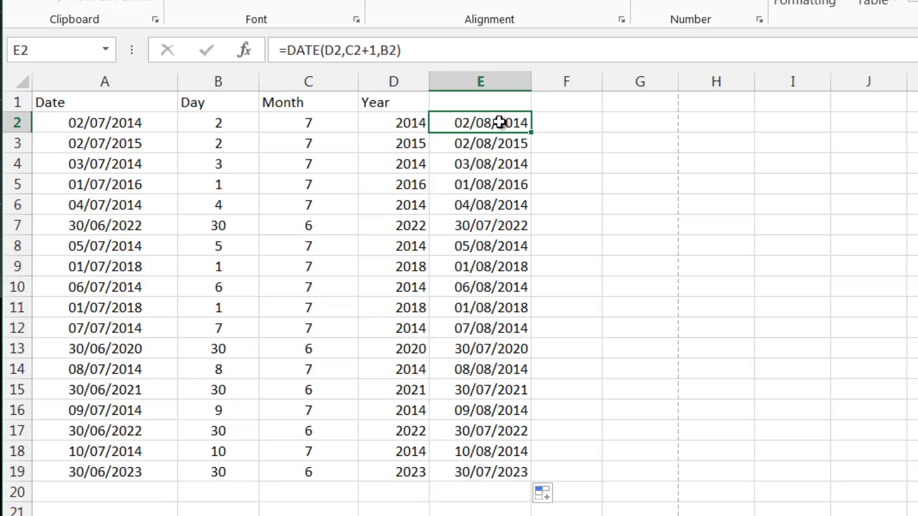
Replace the first date in A2 with 31/01/2014.
{"action": "left_click", "coordinate": [122, 123]}
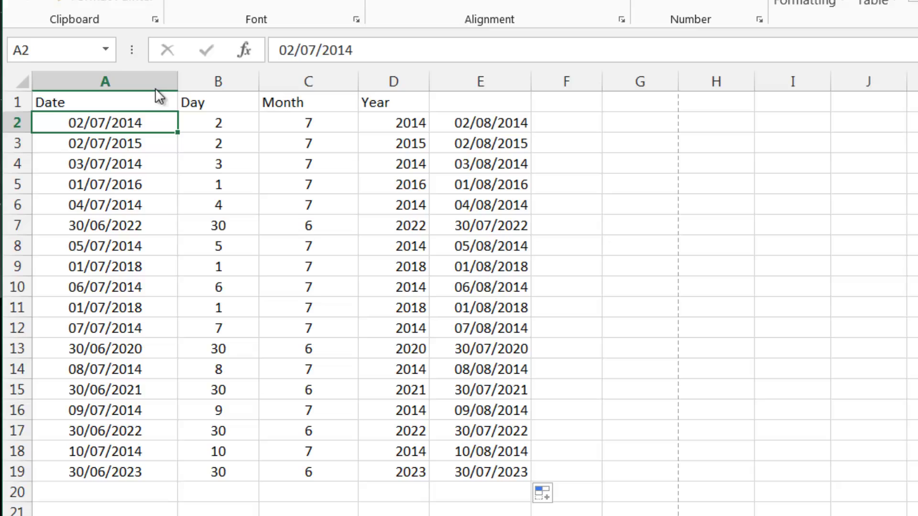
{"action": "type", "text": "31/01/2014"}
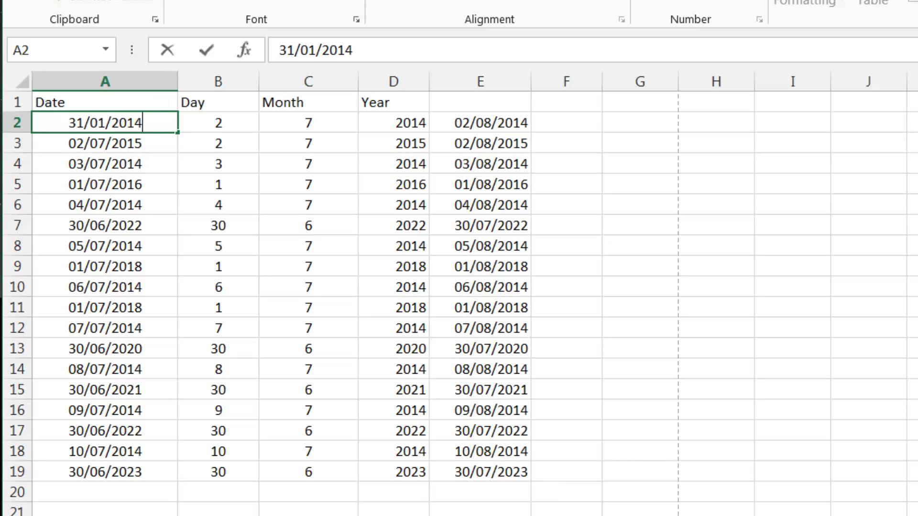
{"action": "key", "text": "Return"}
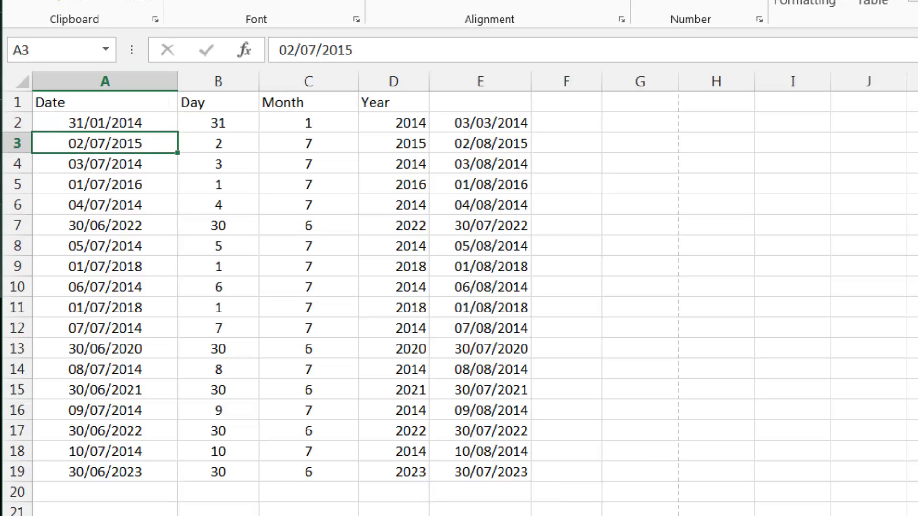
Verify that E2 now rolls over to 03/03/2014, comparing A2, D2 and E3.
{"action": "left_click", "coordinate": [478, 124]}
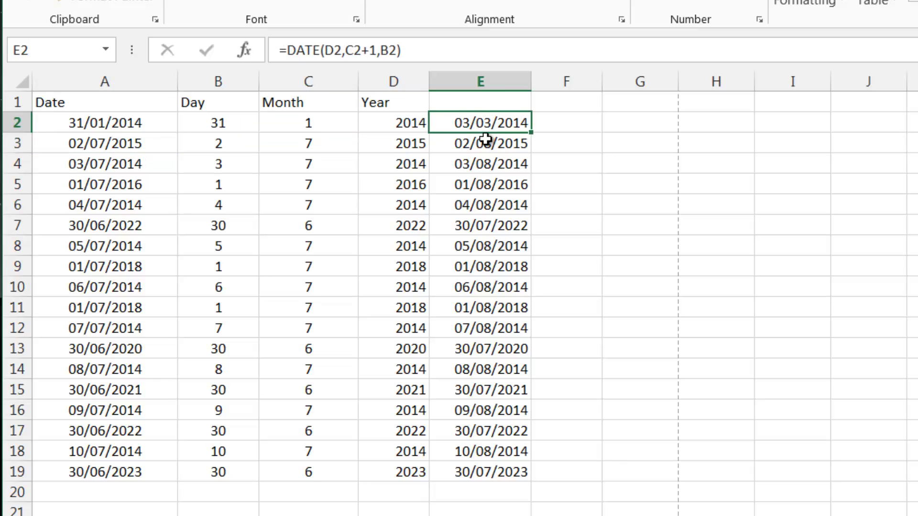
{"action": "left_click", "coordinate": [135, 125]}
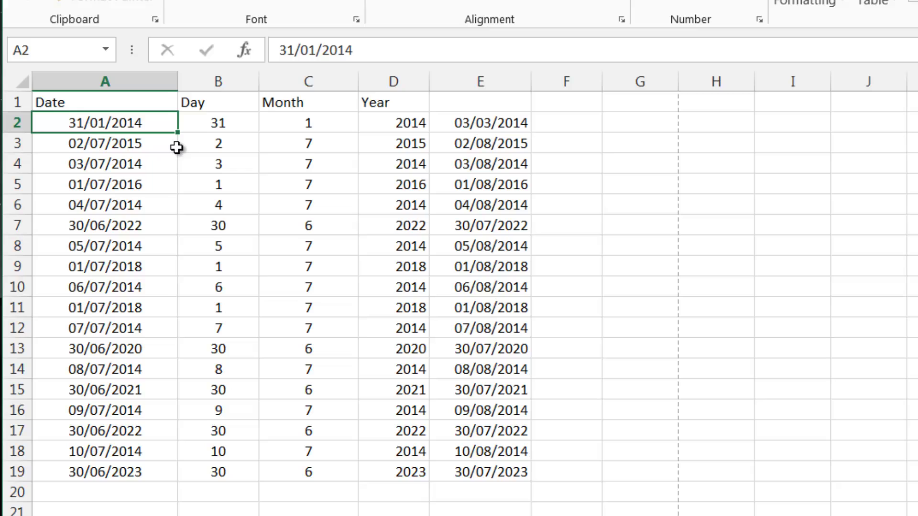
{"action": "left_click", "coordinate": [497, 125]}
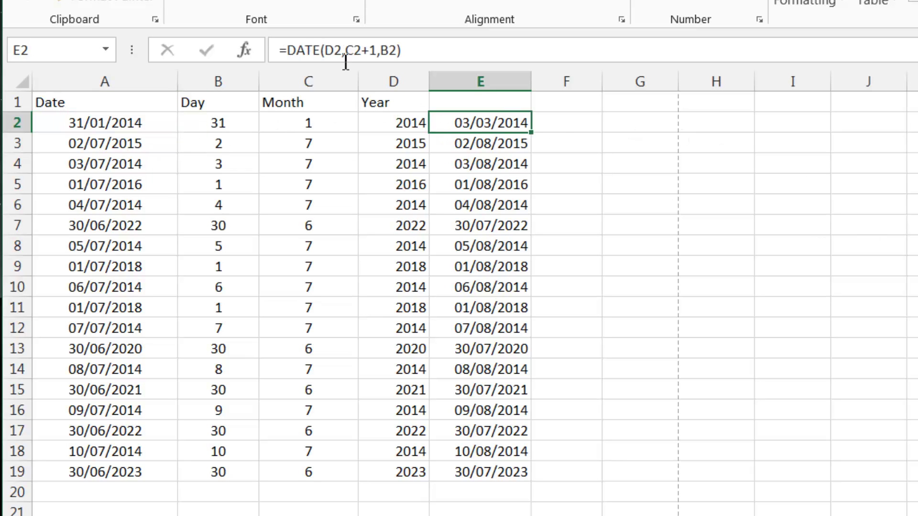
{"action": "left_click", "coordinate": [562, 124]}
{"action": "left_click", "coordinate": [382, 123]}
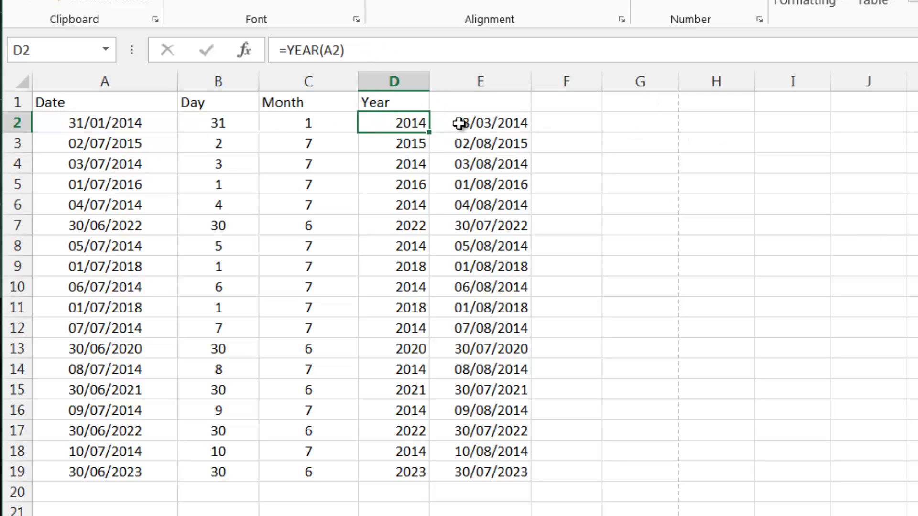
{"action": "left_click", "coordinate": [485, 129]}
{"action": "left_click", "coordinate": [482, 143]}
{"action": "left_click", "coordinate": [479, 122]}
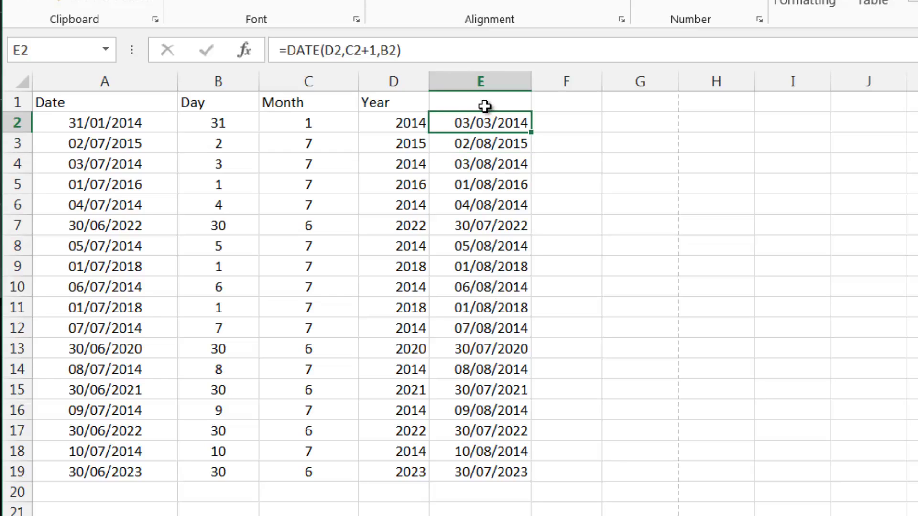
{"action": "left_click", "coordinate": [484, 103]}
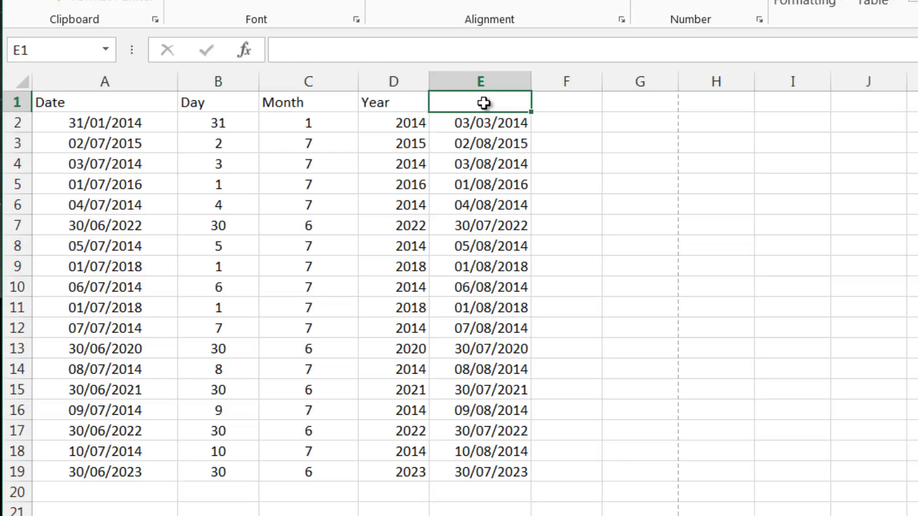
Store the E1 heading '+1 Month' as text by prefixing an apostrophe.
{"action": "type", "text": "+1 Month"}
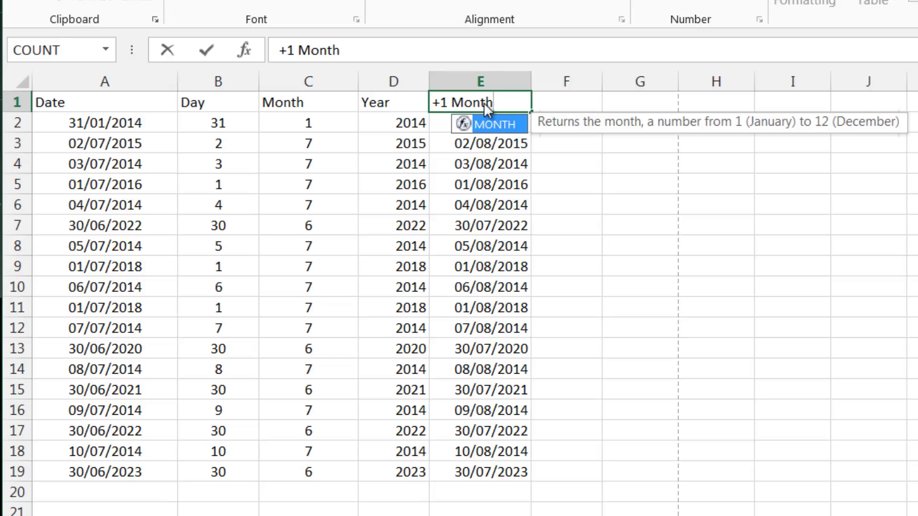
{"action": "key", "text": "Return"}
{"action": "key", "text": "Return"}
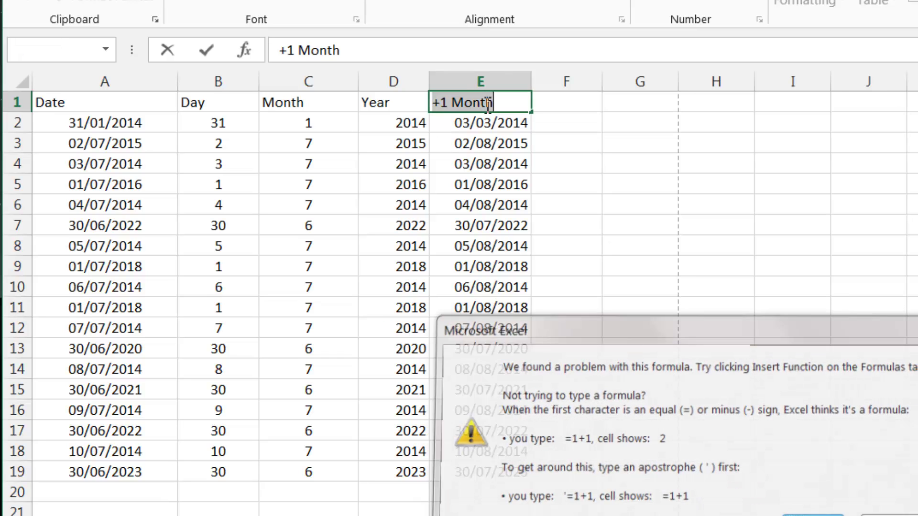
{"action": "key", "text": "Home"}
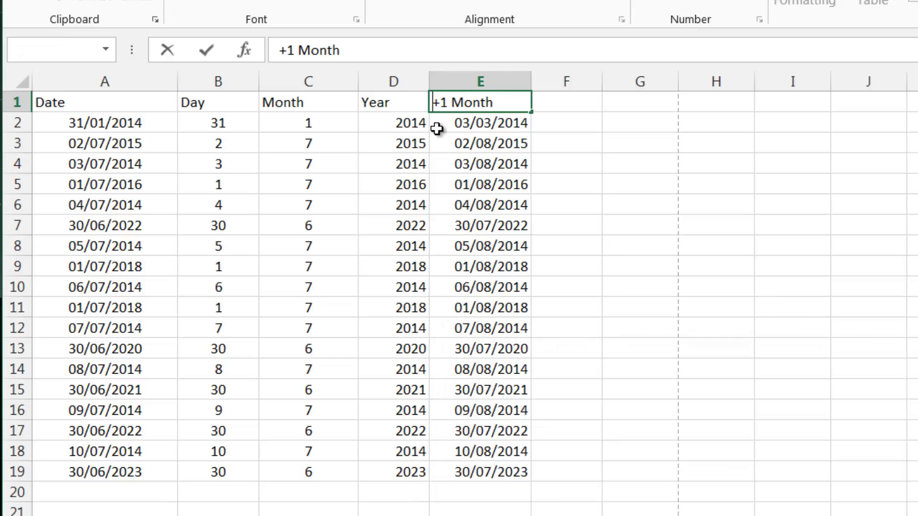
{"action": "type", "text": "'"}
{"action": "key", "text": "Return"}
{"action": "left_click", "coordinate": [568, 102]}
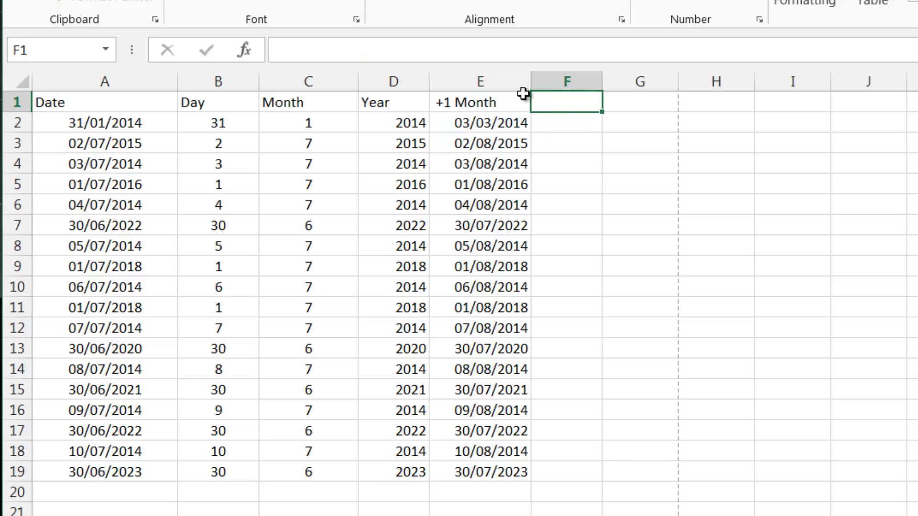
Enter the heading NetworkDays in F1.
{"action": "left_click", "coordinate": [564, 120]}
{"action": "left_click", "coordinate": [567, 102]}
{"action": "left_click", "coordinate": [567, 119]}
{"action": "left_click", "coordinate": [566, 102]}
{"action": "type", "text": "n"}
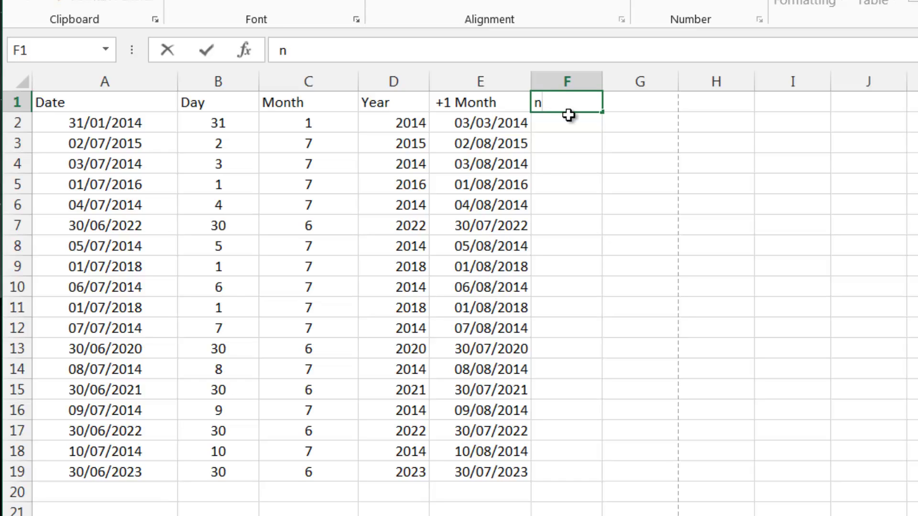
{"action": "type", "text": "etworkDays"}
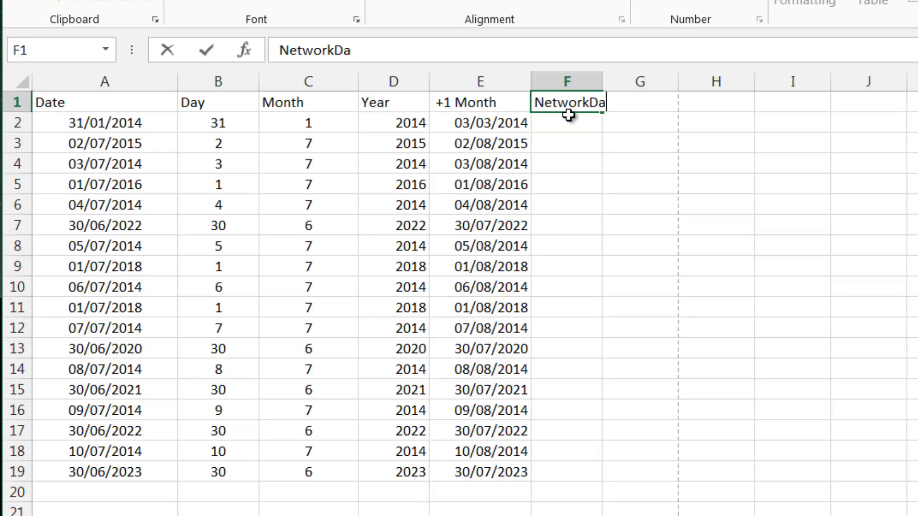
{"action": "key", "text": "Return"}
Enter =NETWORKDAYS(A2,E2) in F2 and fill it down to row 19.
{"action": "type", "text": "="}
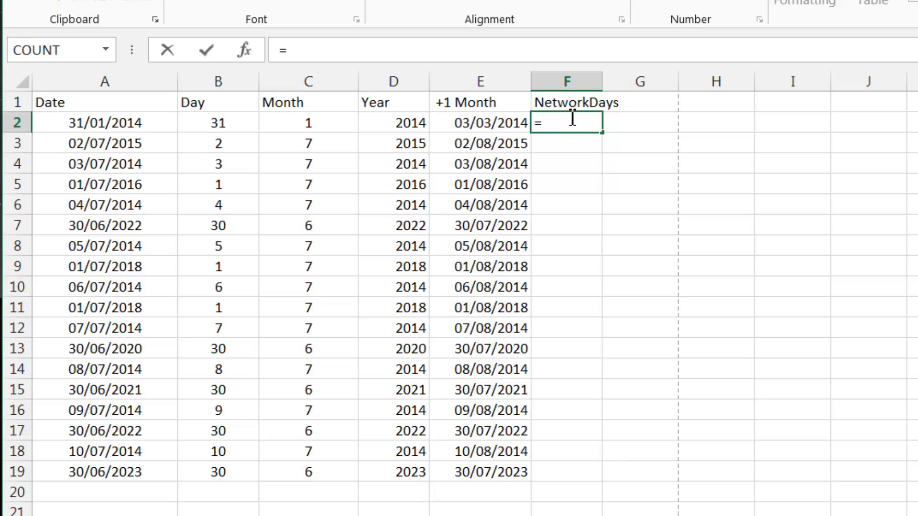
{"action": "type", "text": "networkd"}
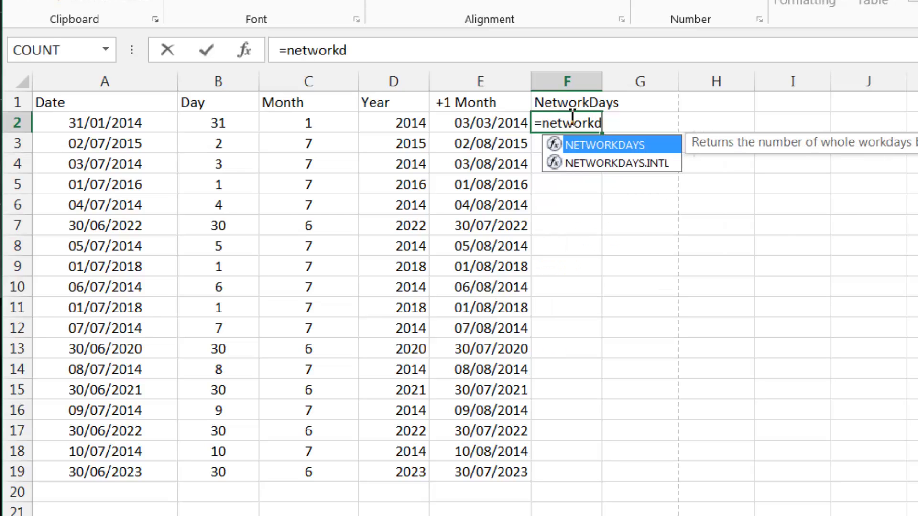
{"action": "type", "text": "ays("}
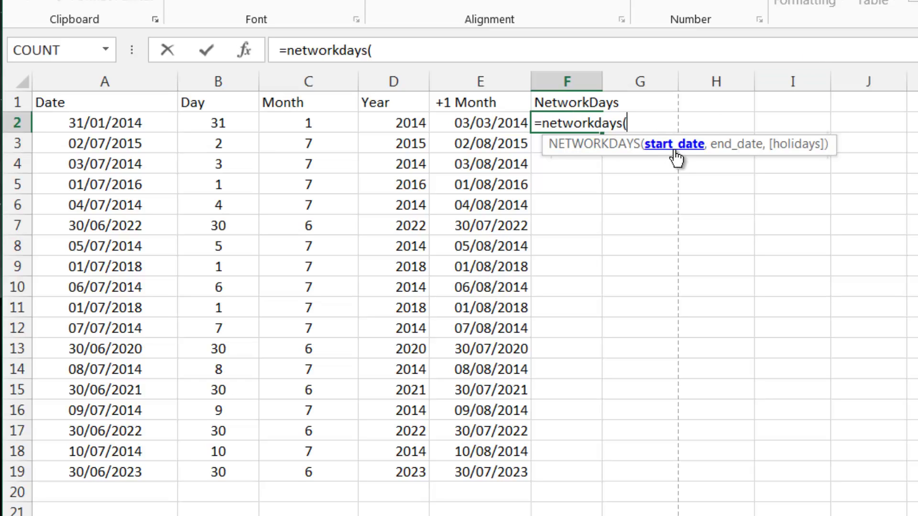
{"action": "left_click", "coordinate": [135, 126]}
{"action": "type", "text": ","}
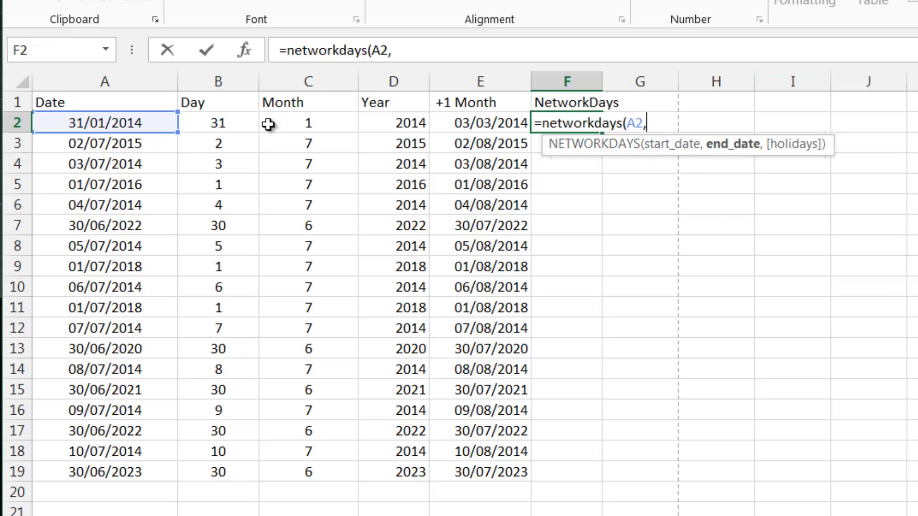
{"action": "left_click", "coordinate": [476, 124]}
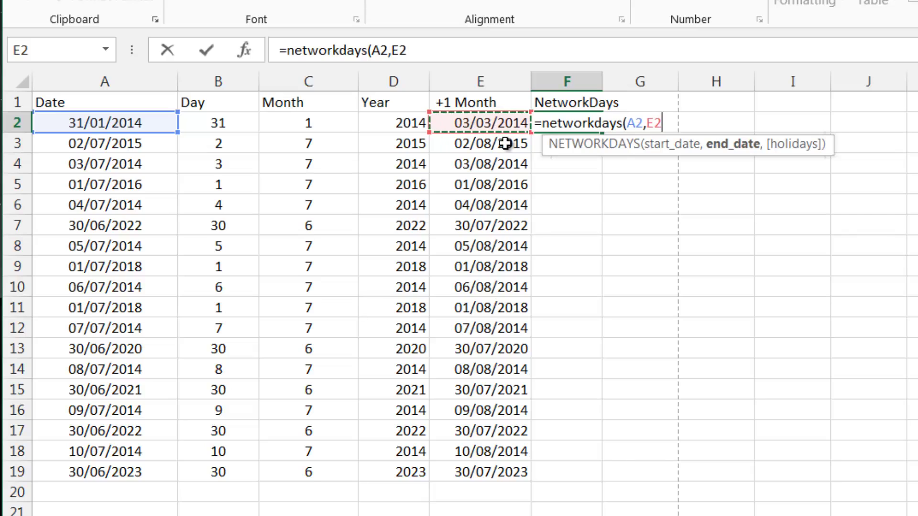
{"action": "type", "text": ","}
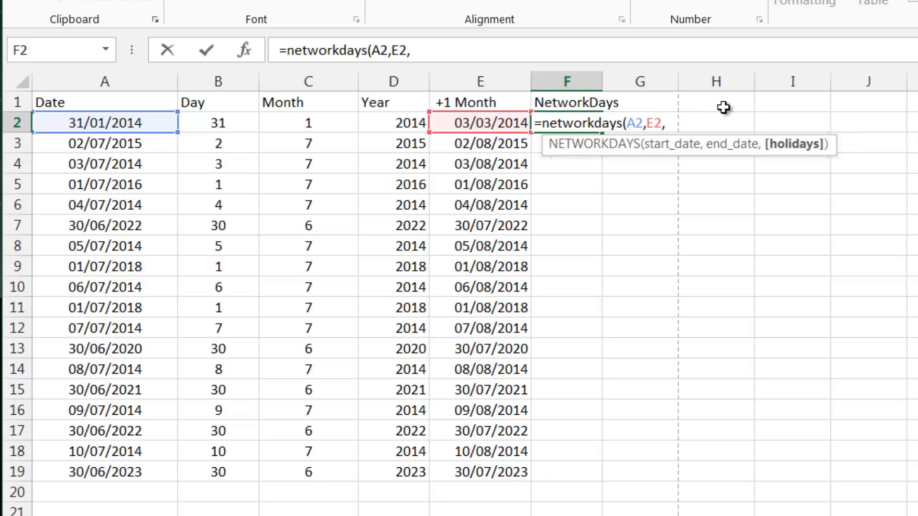
{"action": "key", "text": "BackSpace"}
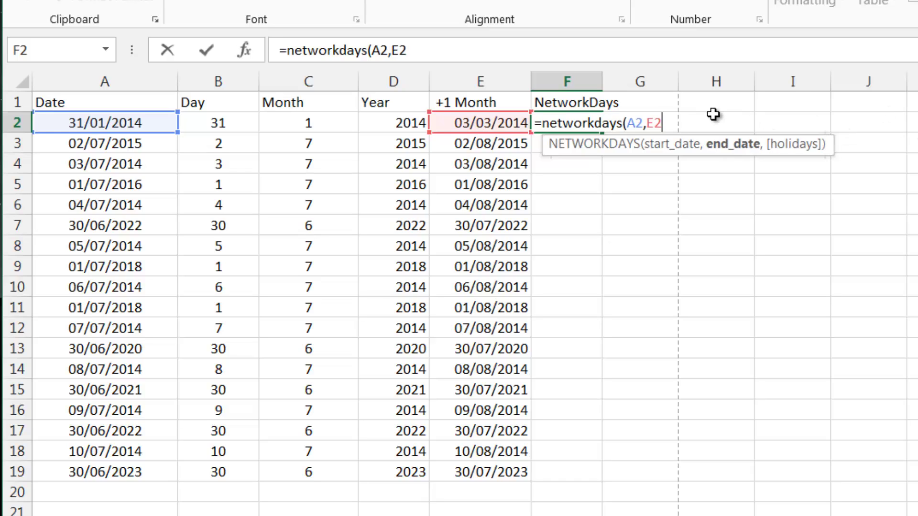
{"action": "key", "text": "Return"}
{"action": "left_click", "coordinate": [584, 120]}
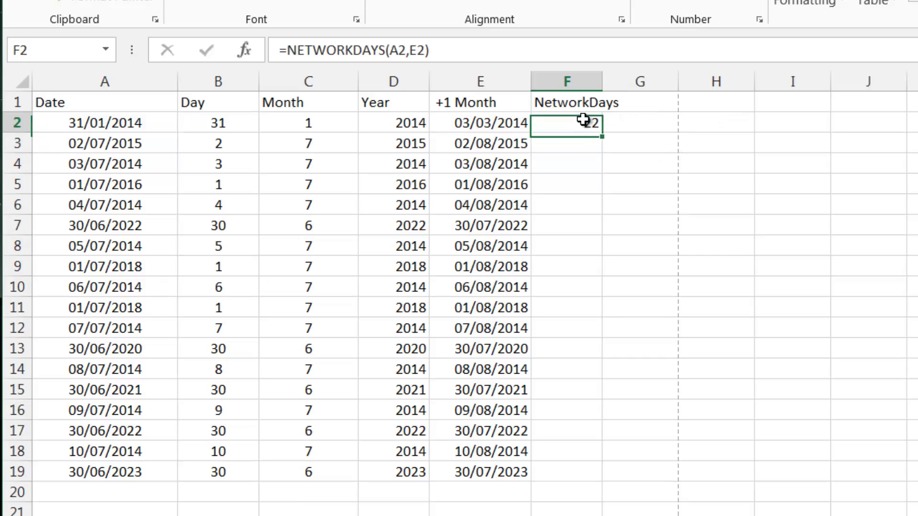
{"action": "double_click", "coordinate": [602, 134]}
Check the copied NetworkDays results and widen column F to fit its heading.
{"action": "left_click", "coordinate": [633, 245]}
{"action": "left_click", "coordinate": [569, 305]}
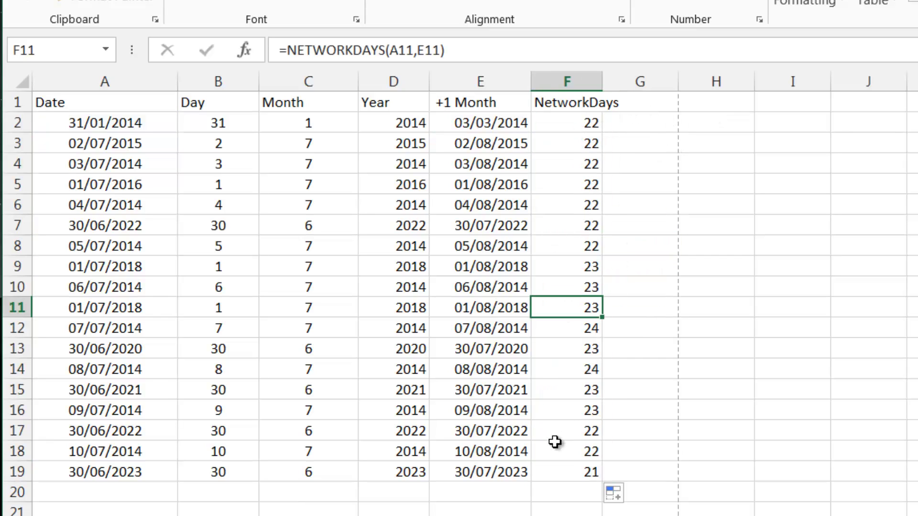
{"action": "left_click", "coordinate": [555, 448]}
{"action": "left_click", "coordinate": [555, 299]}
{"action": "left_click", "coordinate": [561, 143]}
{"action": "left_click", "coordinate": [561, 119]}
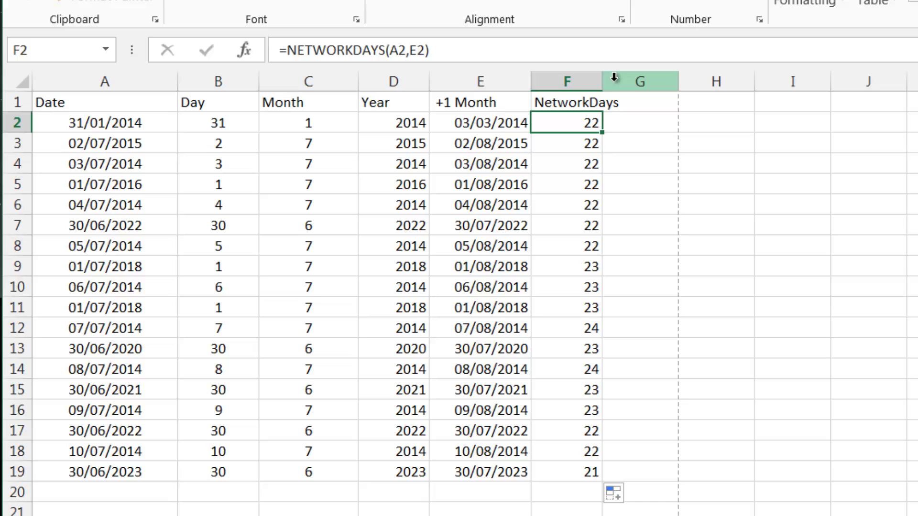
{"action": "left_click_drag", "start_coordinate": [602, 78], "coordinate": [626, 79]}
{"action": "left_click", "coordinate": [657, 118]}
{"action": "left_click", "coordinate": [581, 116]}
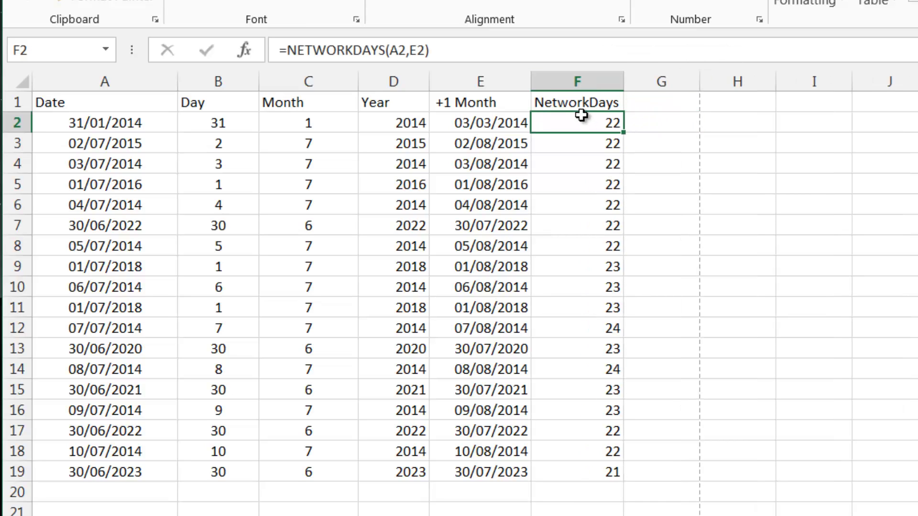
Review the start date in A2, the +1 Month formula in E2, and F2–F3 formulas.
{"action": "left_click", "coordinate": [126, 120]}
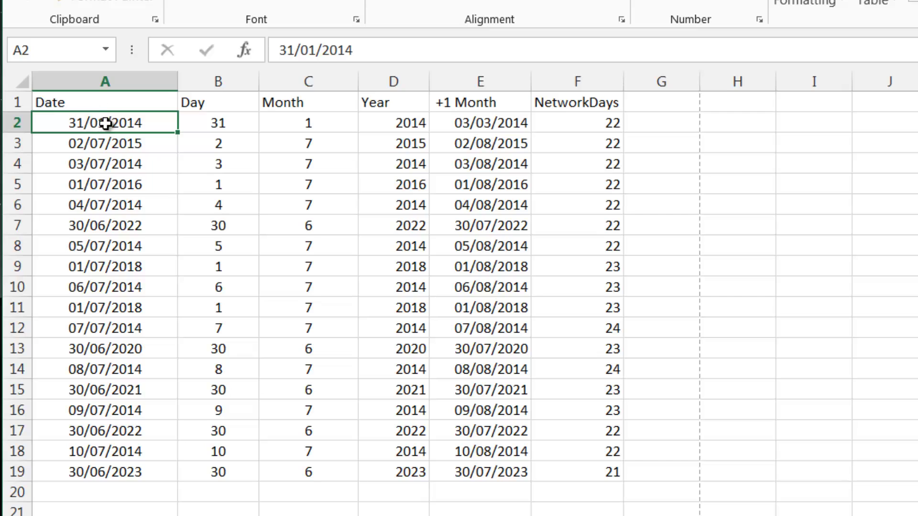
{"action": "left_click", "coordinate": [487, 126]}
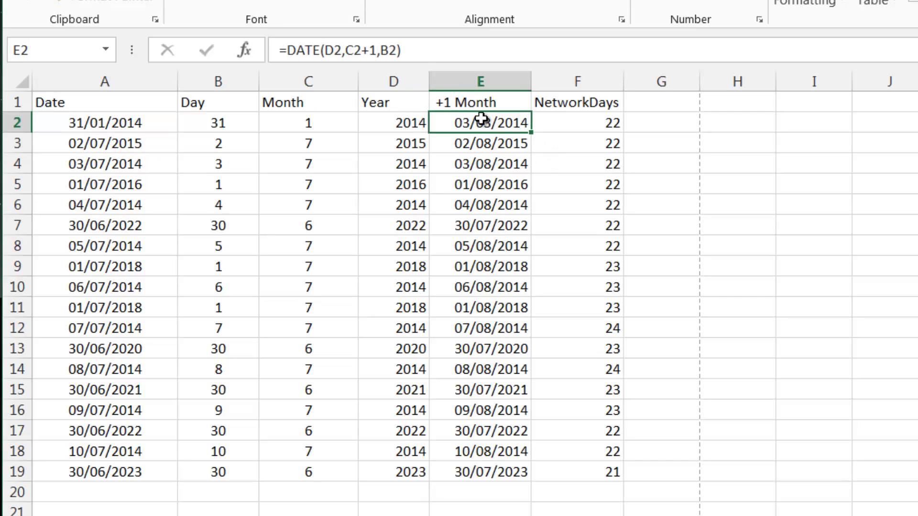
{"action": "left_click", "coordinate": [601, 122]}
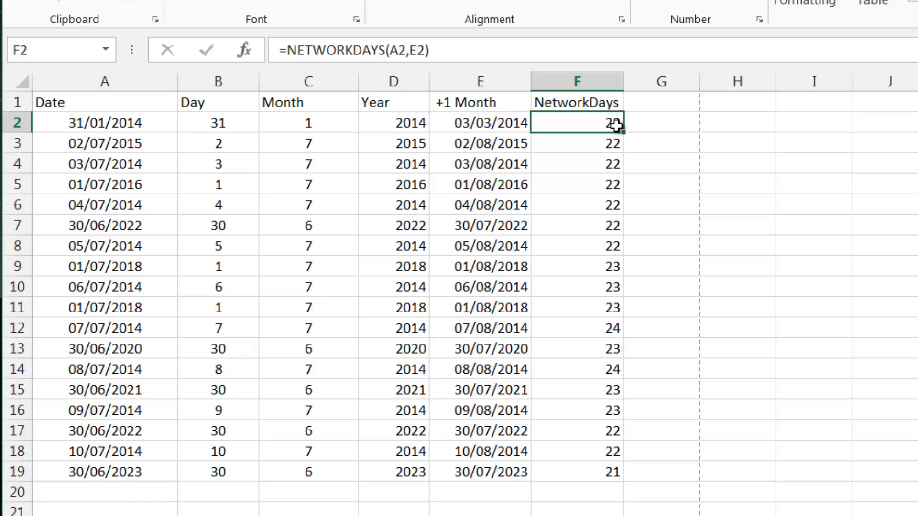
{"action": "left_click", "coordinate": [608, 139]}
{"action": "left_click", "coordinate": [602, 118]}
Re-enter F2's NETWORKDAYS(A2,E2) formula unchanged, giving 22, and recheck F1 and F3.
{"action": "left_click", "coordinate": [426, 50]}
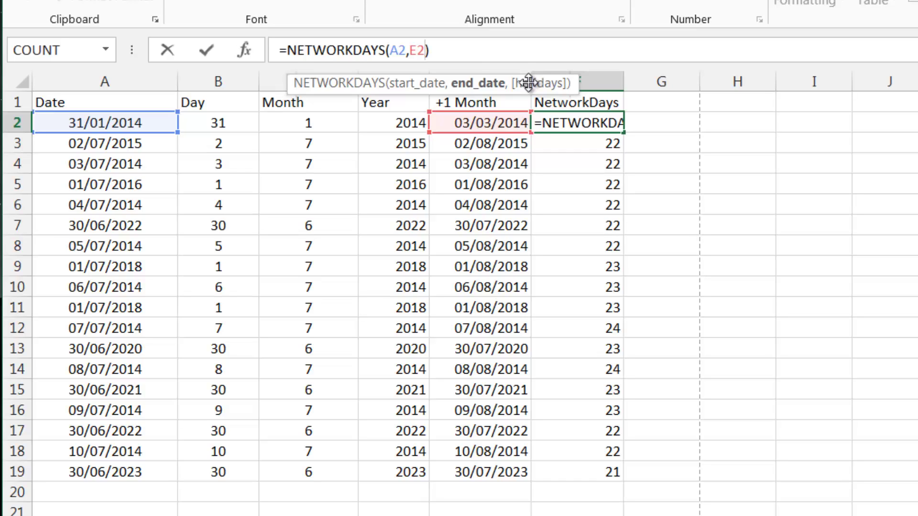
{"action": "key", "text": "Return"}
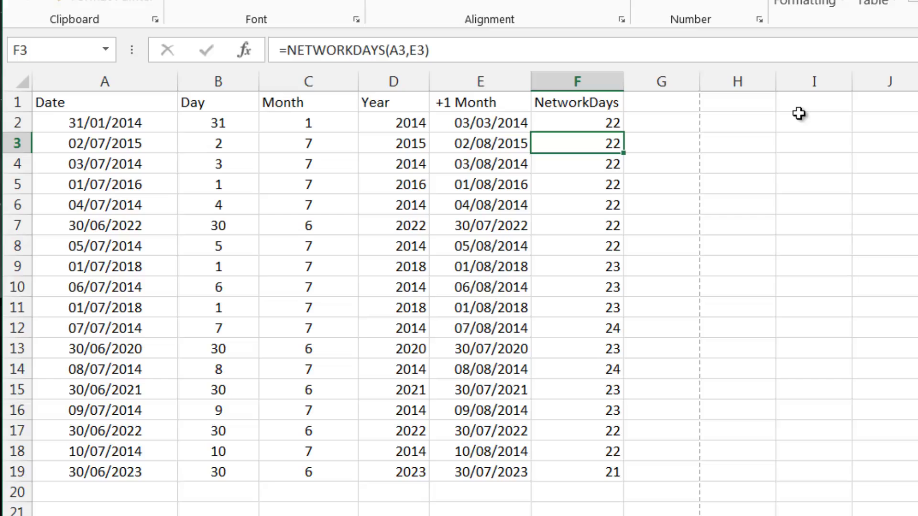
{"action": "left_click", "coordinate": [586, 123]}
{"action": "left_click", "coordinate": [662, 143]}
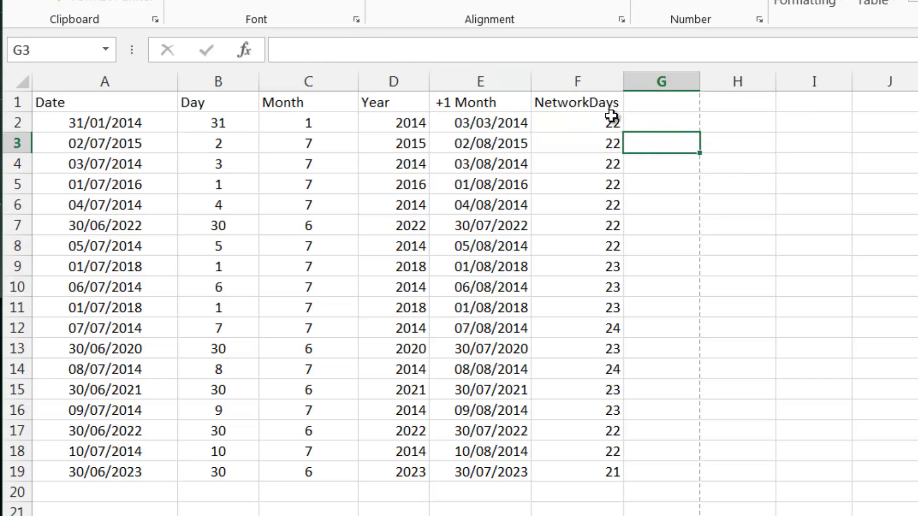
{"action": "left_click", "coordinate": [610, 119]}
{"action": "left_click", "coordinate": [585, 109]}
{"action": "left_click", "coordinate": [586, 120]}
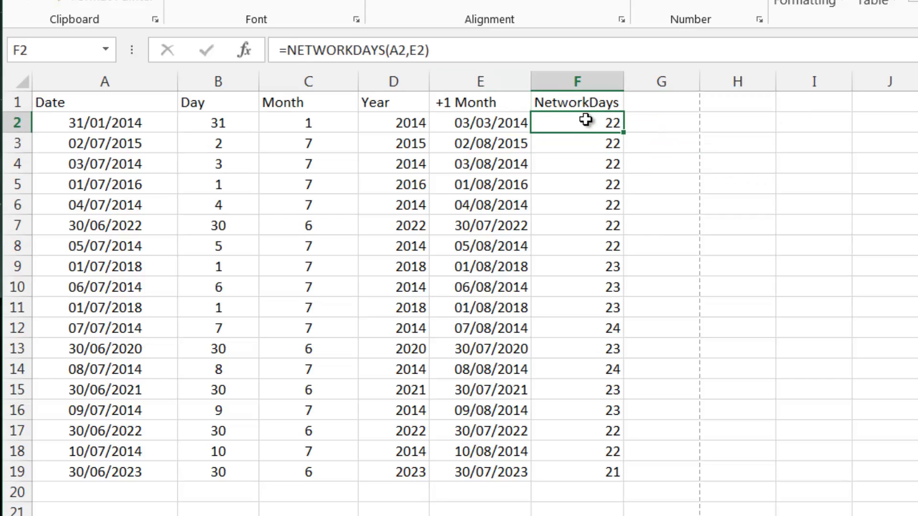
{"action": "left_click", "coordinate": [578, 146]}
{"action": "left_click", "coordinate": [583, 121]}
{"action": "key", "text": "shift+F3"}
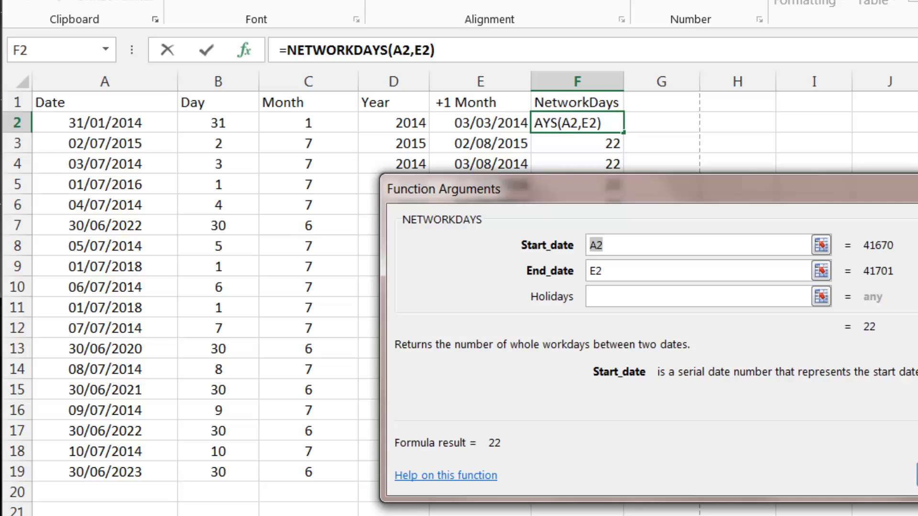
{"action": "key", "text": "Return"}
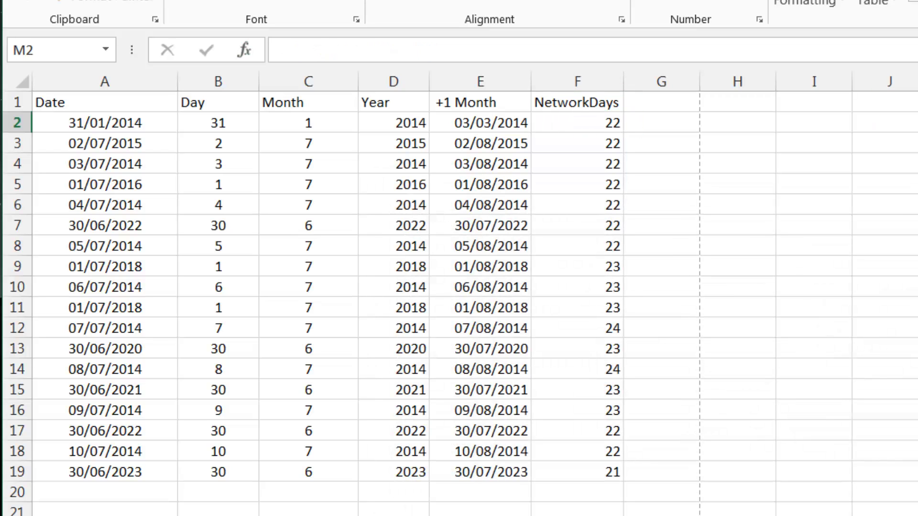
{"action": "key", "text": "shift+F3"}
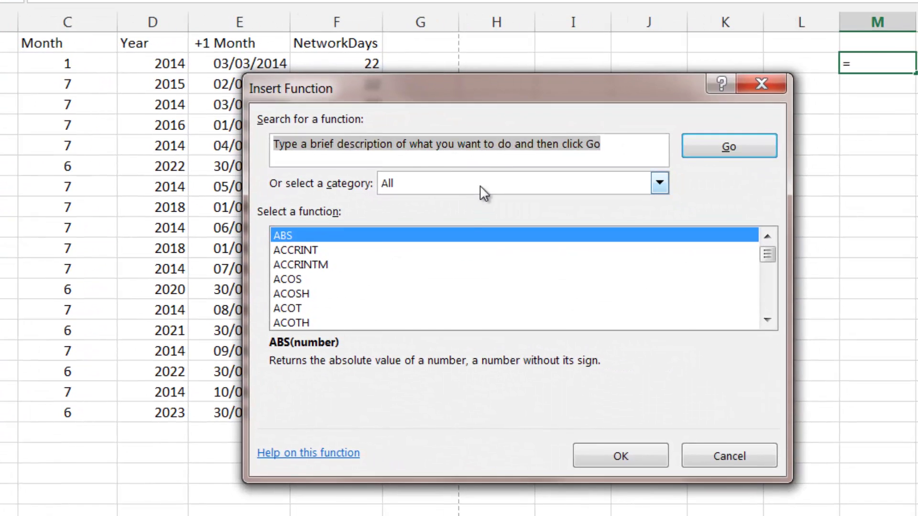
{"action": "left_click", "coordinate": [724, 243]}
{"action": "left_click", "coordinate": [444, 246]}
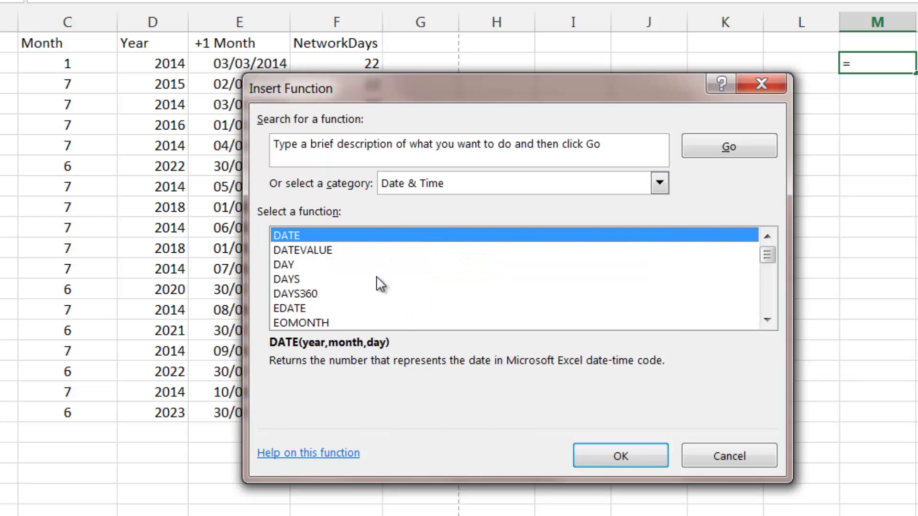
{"action": "left_click", "coordinate": [379, 280]}
{"action": "mouse_move", "coordinate": [774, 261]}
{"action": "left_mouse_down"}
{"action": "mouse_move", "coordinate": [769, 313]}
{"action": "mouse_move", "coordinate": [772, 245]}
{"action": "left_mouse_up"}
{"action": "left_click", "coordinate": [745, 455]}
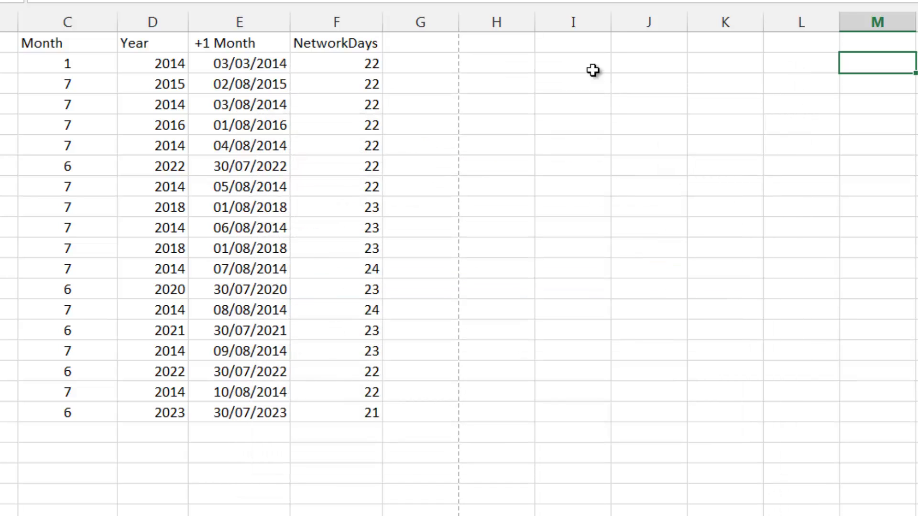
{"action": "left_click", "coordinate": [591, 67]}
{"action": "left_click", "coordinate": [500, 62]}
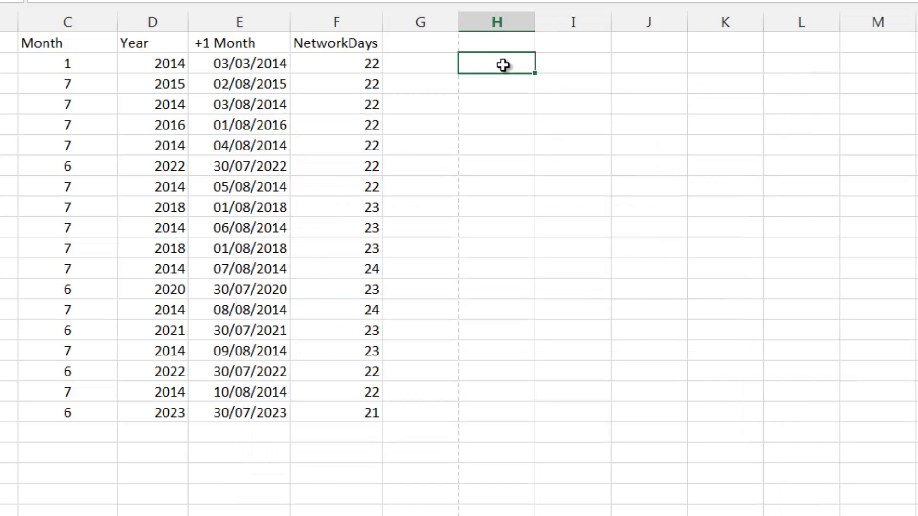